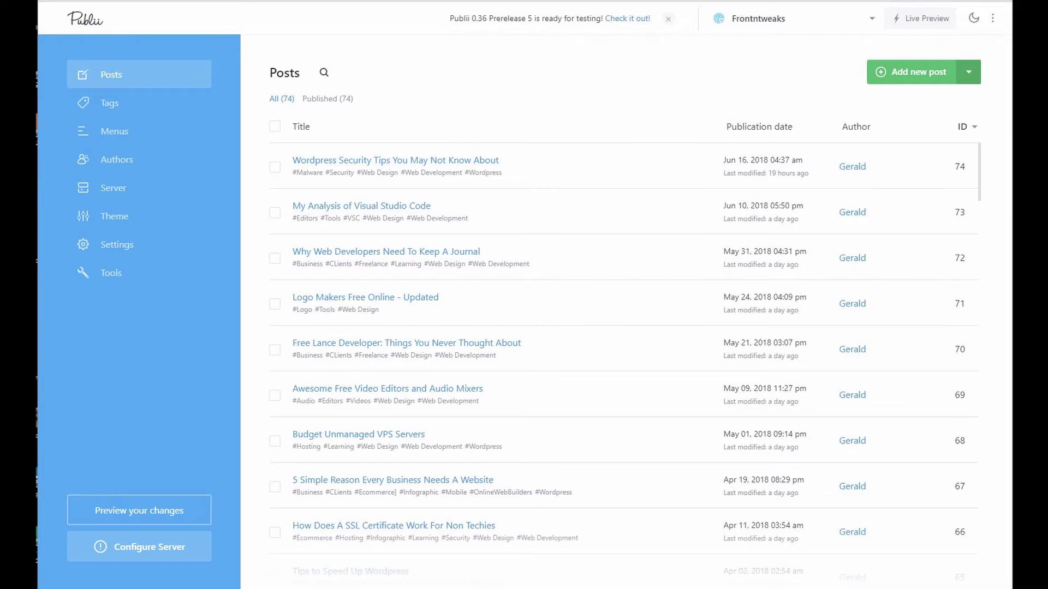
- Open the site settings for the Frontntweaks website in Publii
{"action": "left_click", "coordinate": [112, 244]}
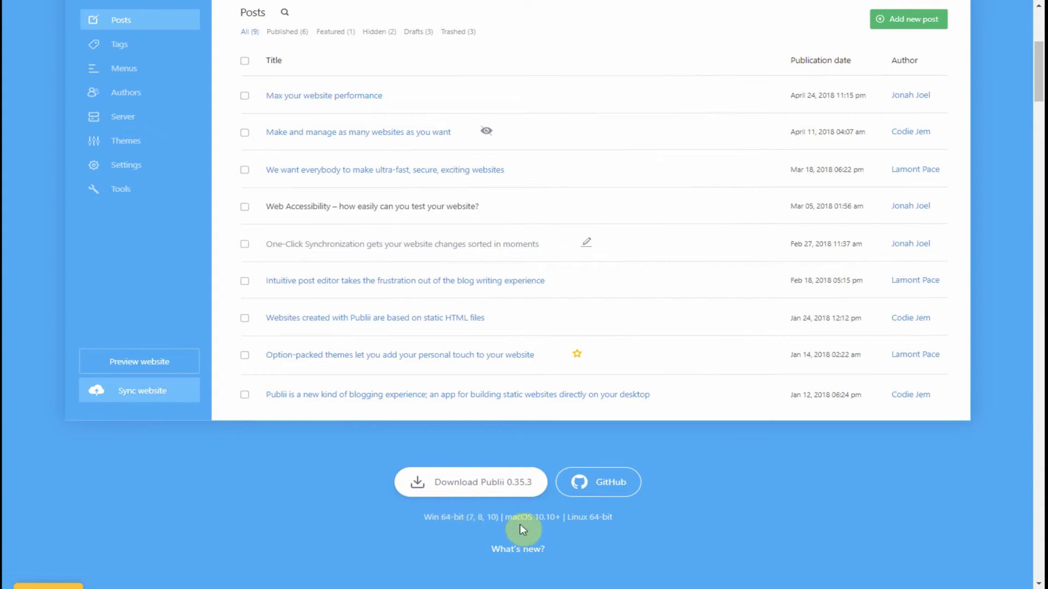
- Download the Publii 0.35.3 Windows installer (Publii.exe) from getpublii.com's download page
{"action": "left_click", "coordinate": [462, 490]}
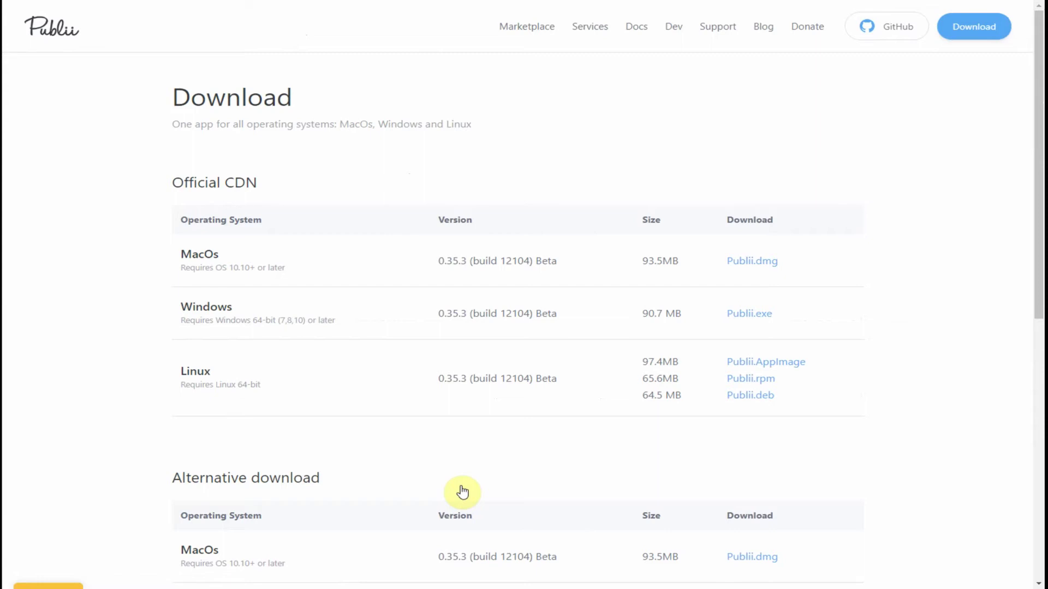
{"action": "scroll", "coordinate": [356, 391], "scroll_direction": "down", "scroll_amount": 5}
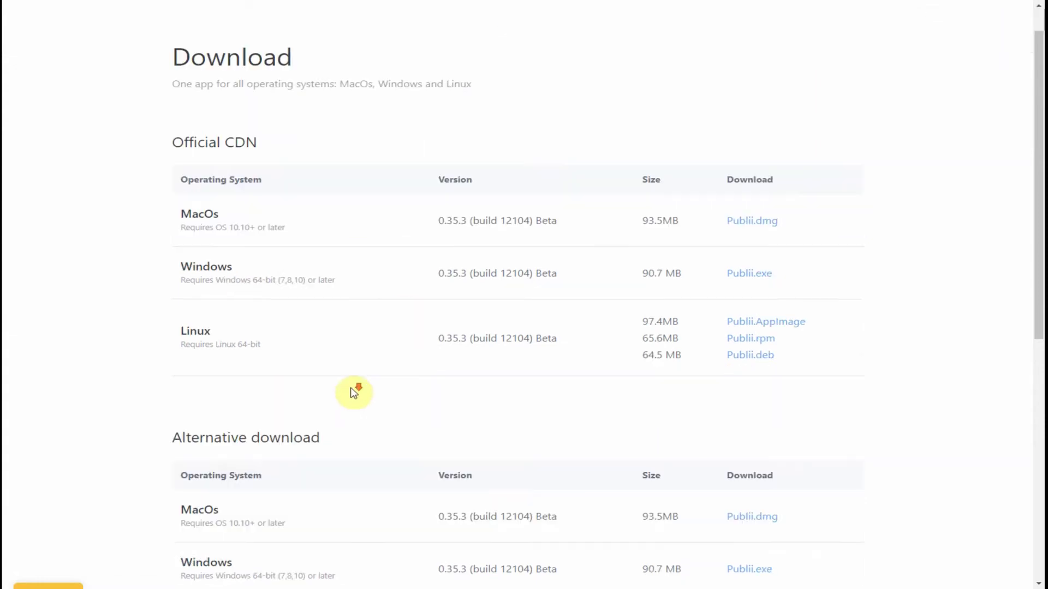
{"action": "scroll", "coordinate": [356, 391], "scroll_direction": "up", "scroll_amount": 4}
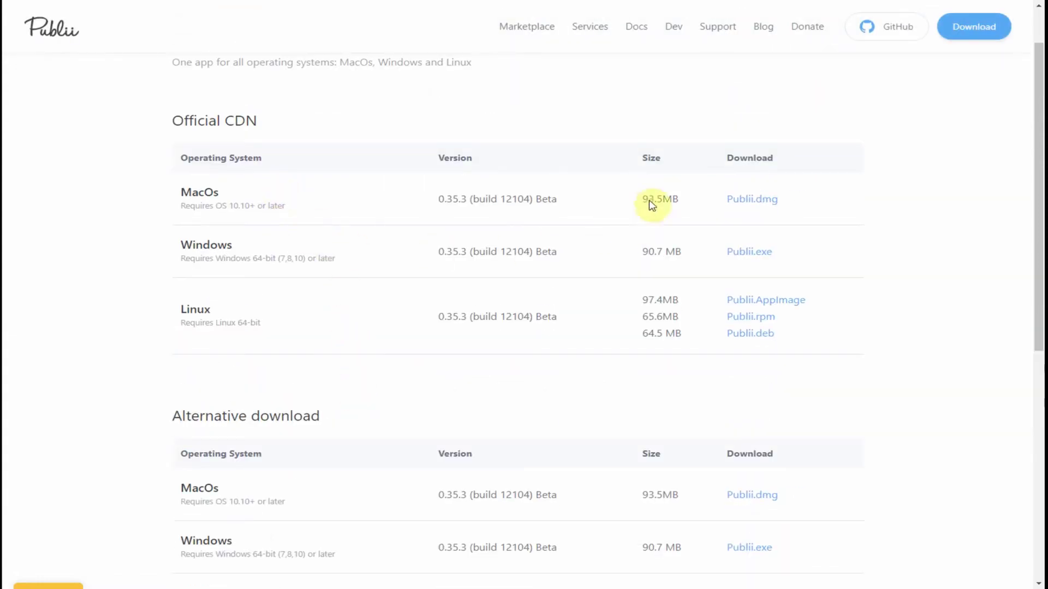
{"action": "left_click", "coordinate": [749, 256]}
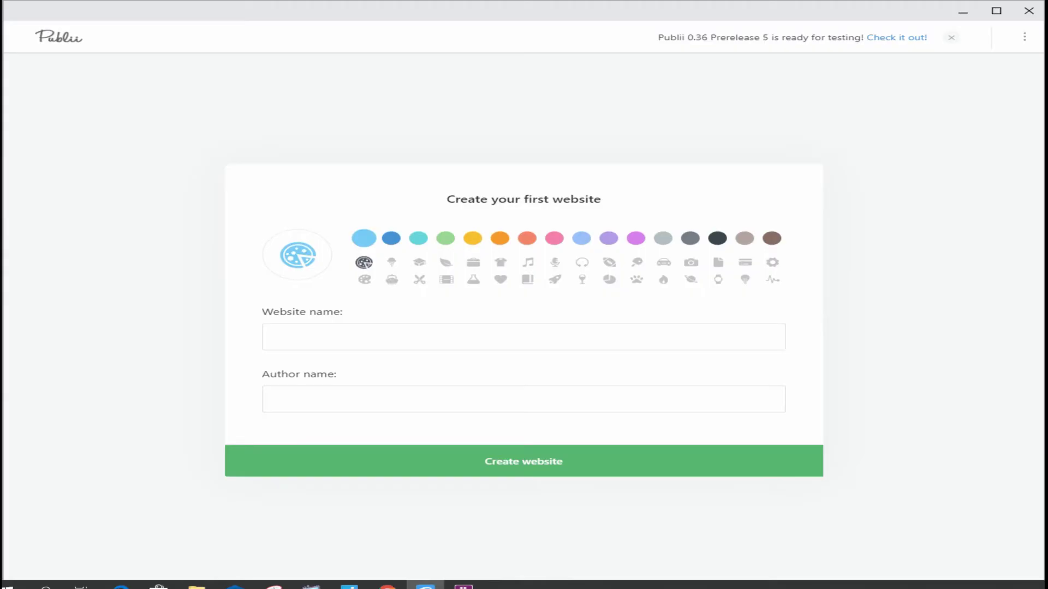
- Create a website named 'Frontntweaks' with the author's name entered
{"action": "left_click", "coordinate": [328, 335]}
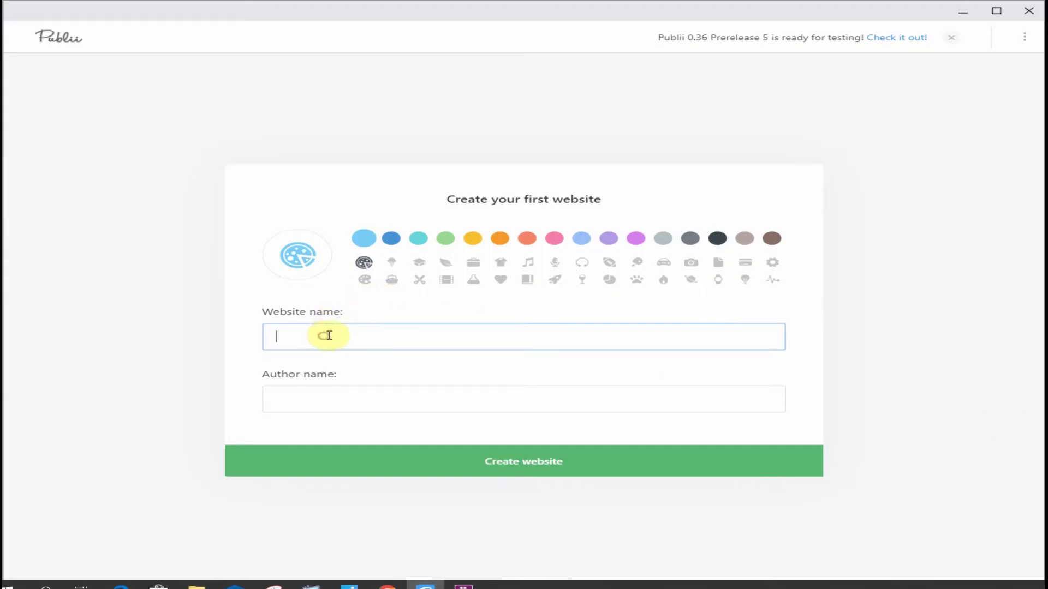
{"action": "type", "text": "Frontntweaks"}
{"action": "key", "text": "Tab"}
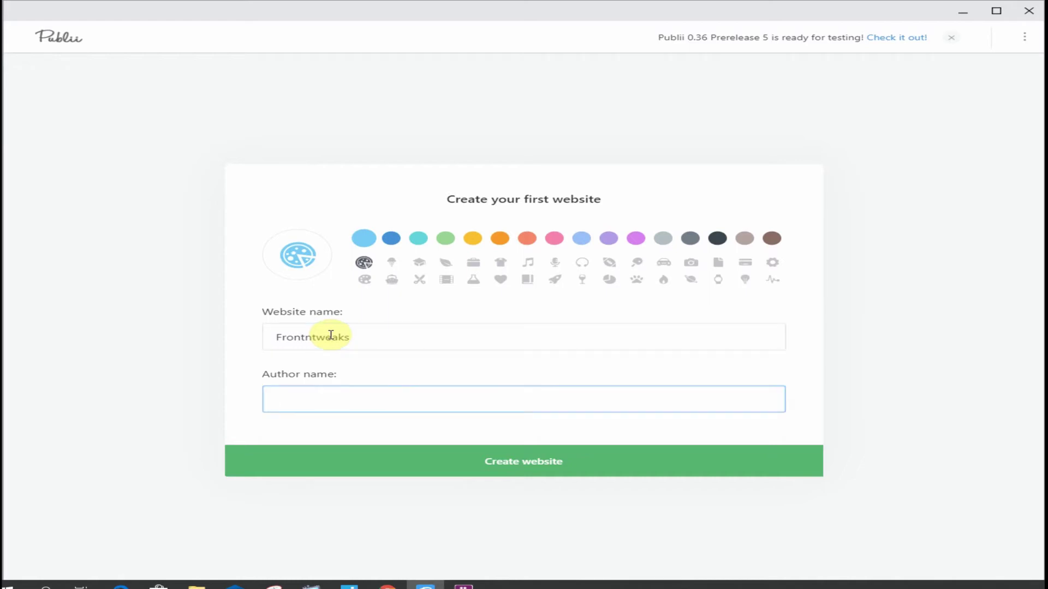
{"action": "type", "text": "Gerald"}
{"action": "left_click", "coordinate": [518, 461]}
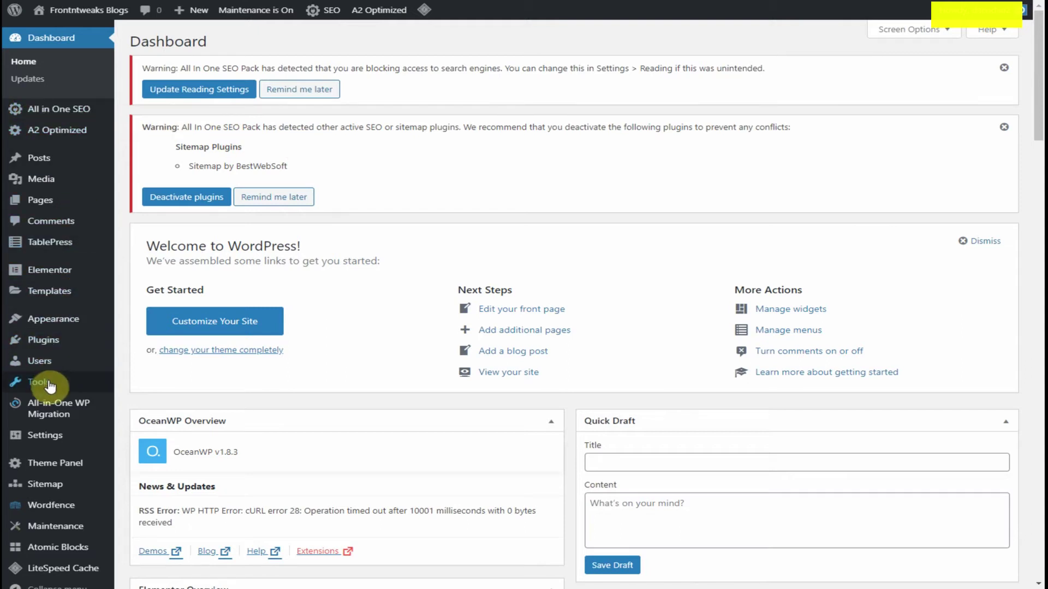
- Download an All content XML export file from WordPress's Tools > Export page
{"action": "mouse_move", "coordinate": [49, 385]}
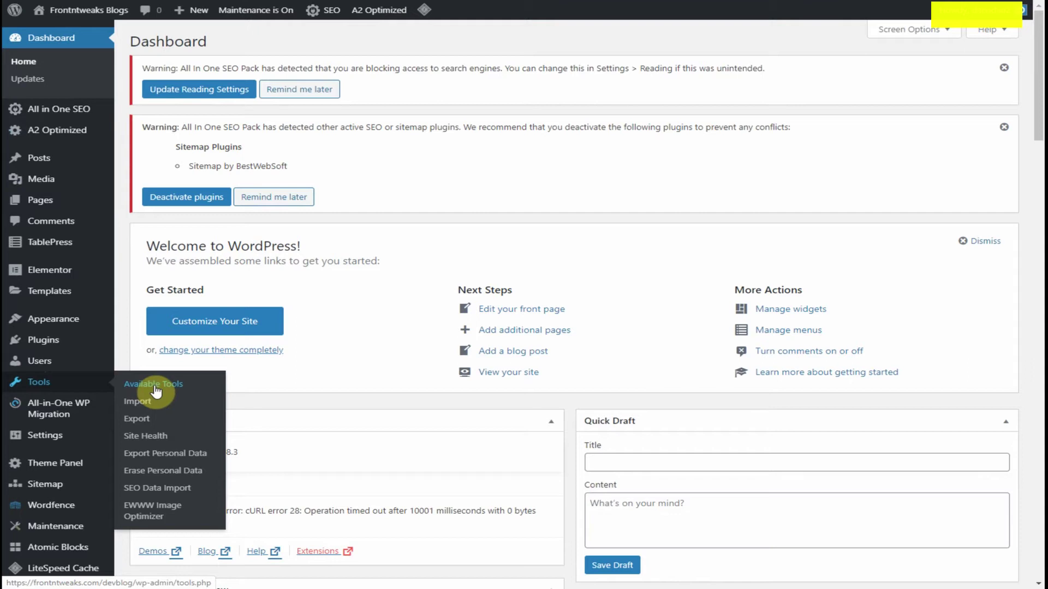
{"action": "left_click", "coordinate": [149, 423]}
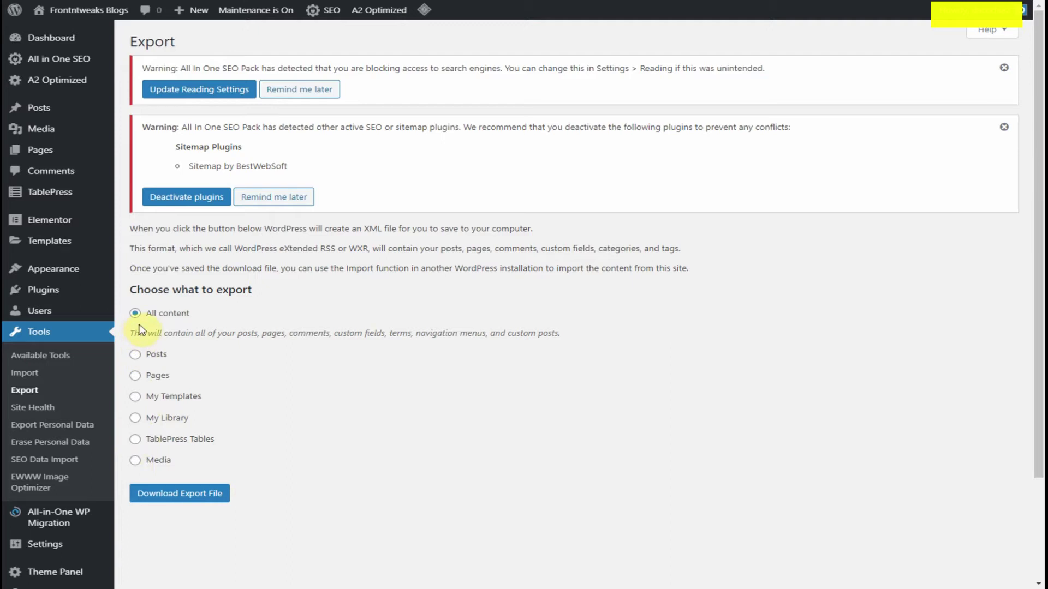
{"action": "left_click", "coordinate": [172, 499]}
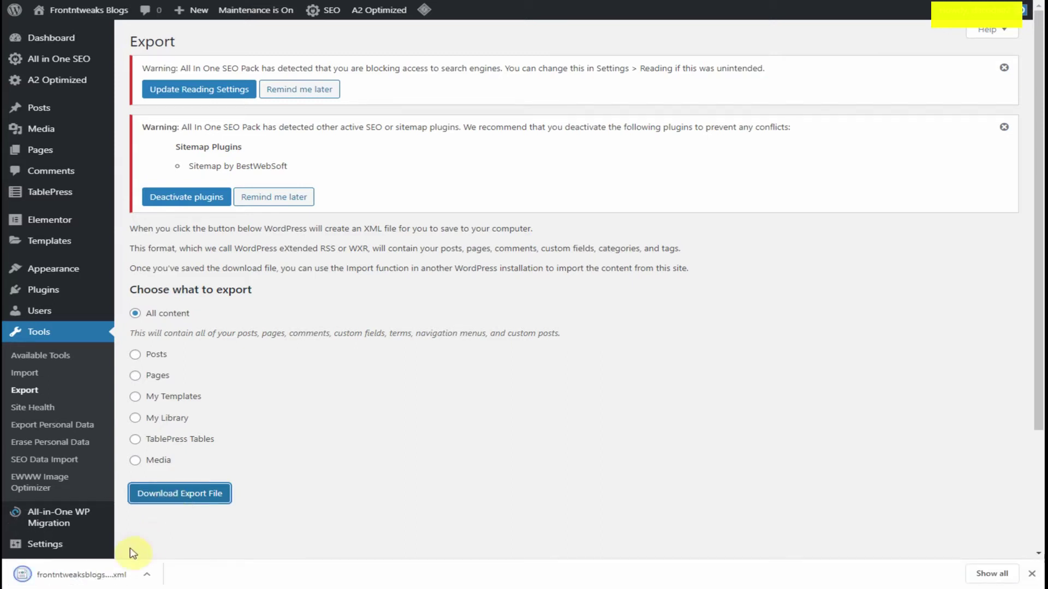
{"action": "left_click", "coordinate": [92, 582]}
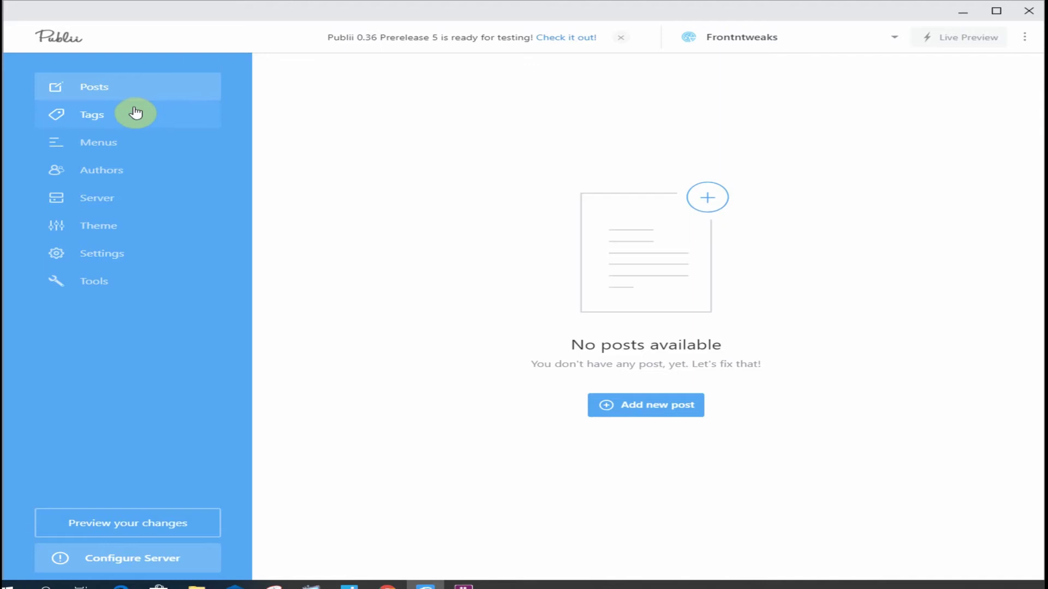
- Show the Frontntweaks site's Tools page and locate the WP Importer card
{"action": "left_click", "coordinate": [86, 283]}
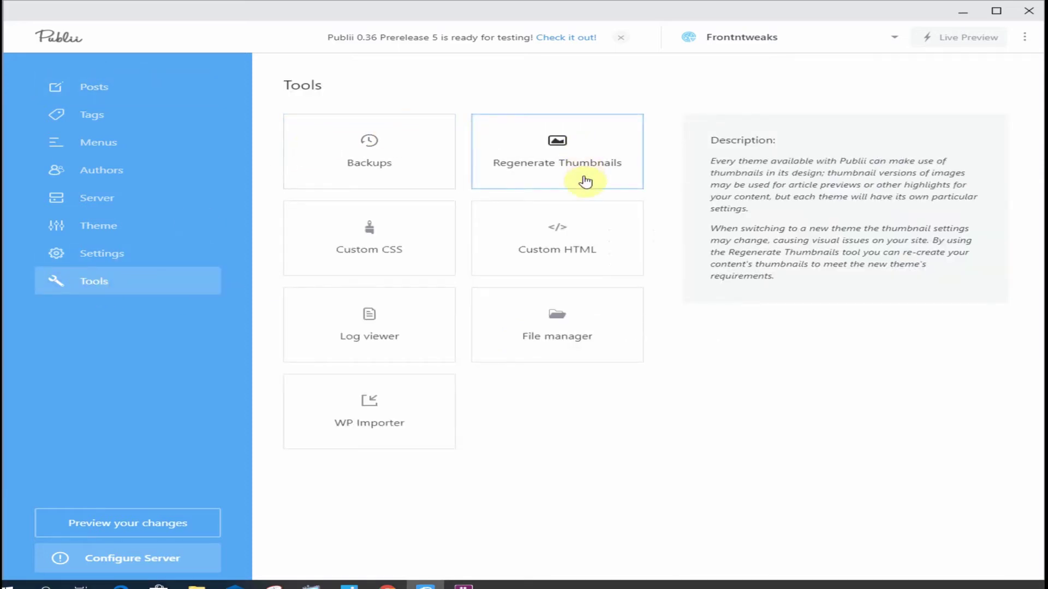
{"action": "mouse_move", "coordinate": [385, 244]}
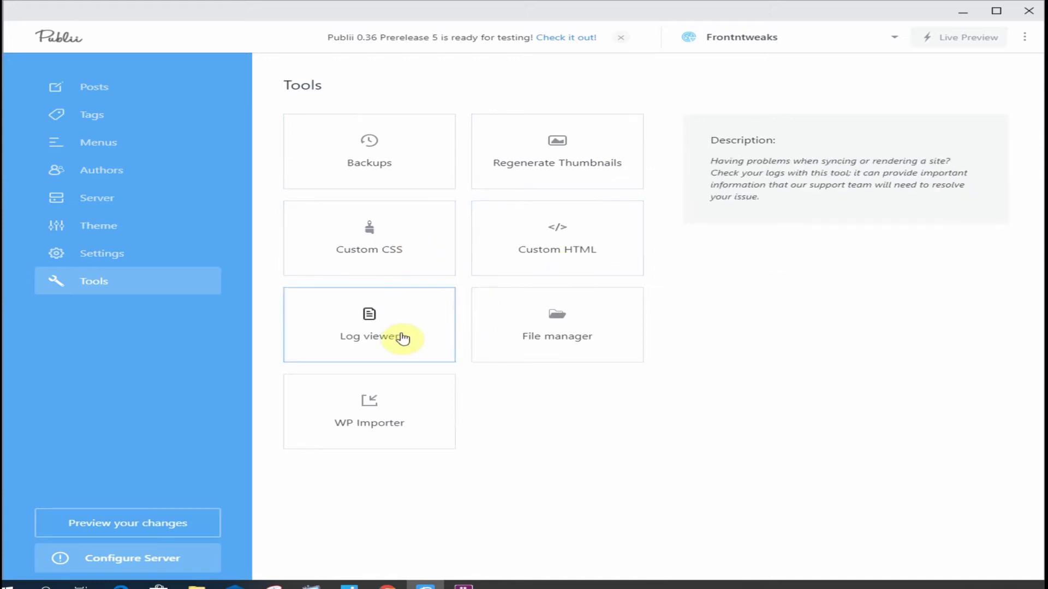
{"action": "mouse_move", "coordinate": [525, 353]}
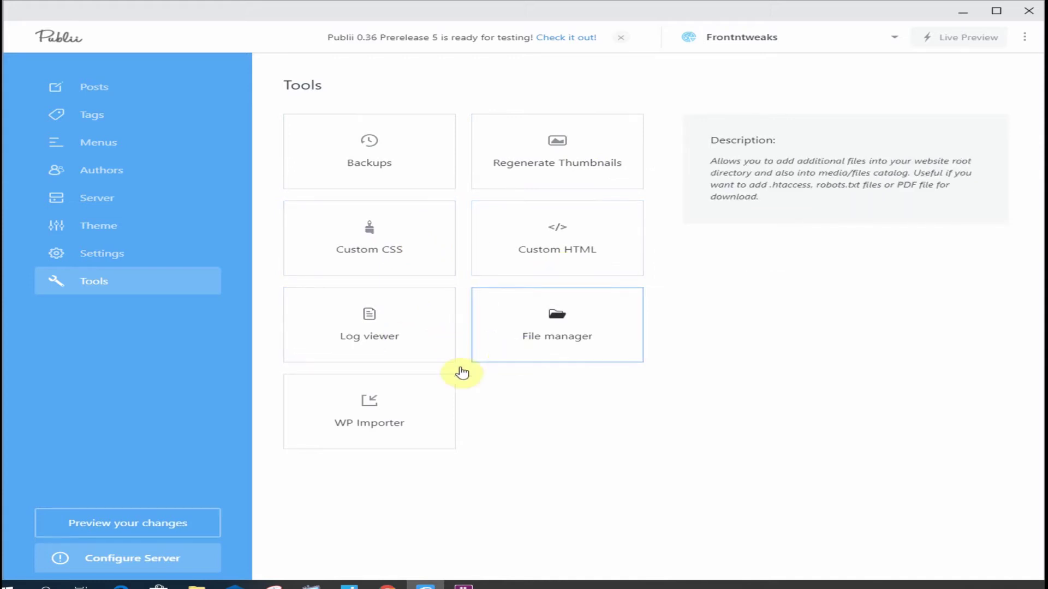
{"action": "mouse_move", "coordinate": [371, 422]}
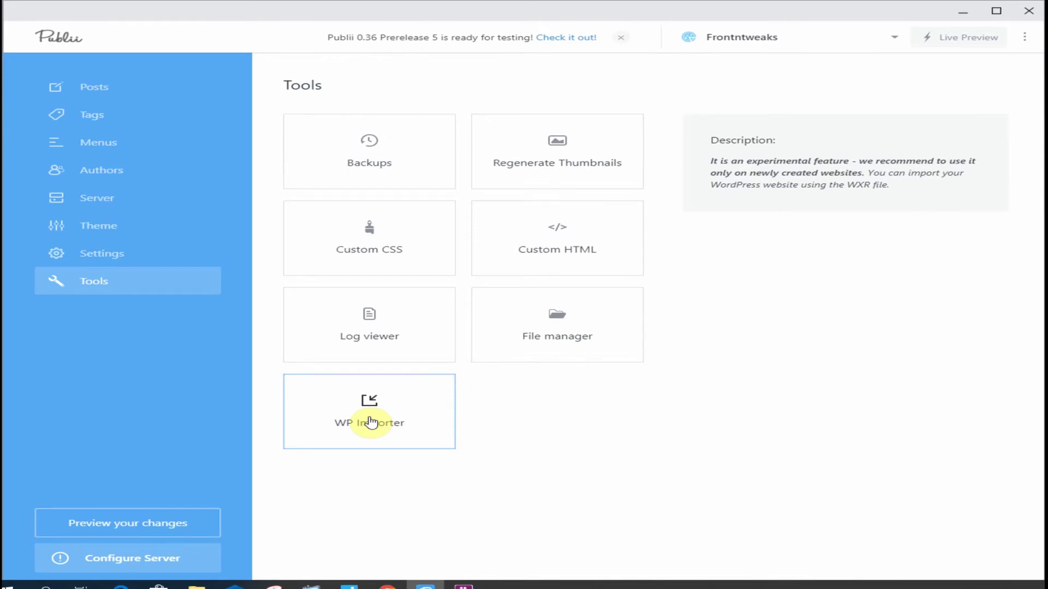
- Load frontntweaksblogs.WordPress.2020-05-19.xml from Downloads into the WP Importer
{"action": "left_click", "coordinate": [370, 421]}
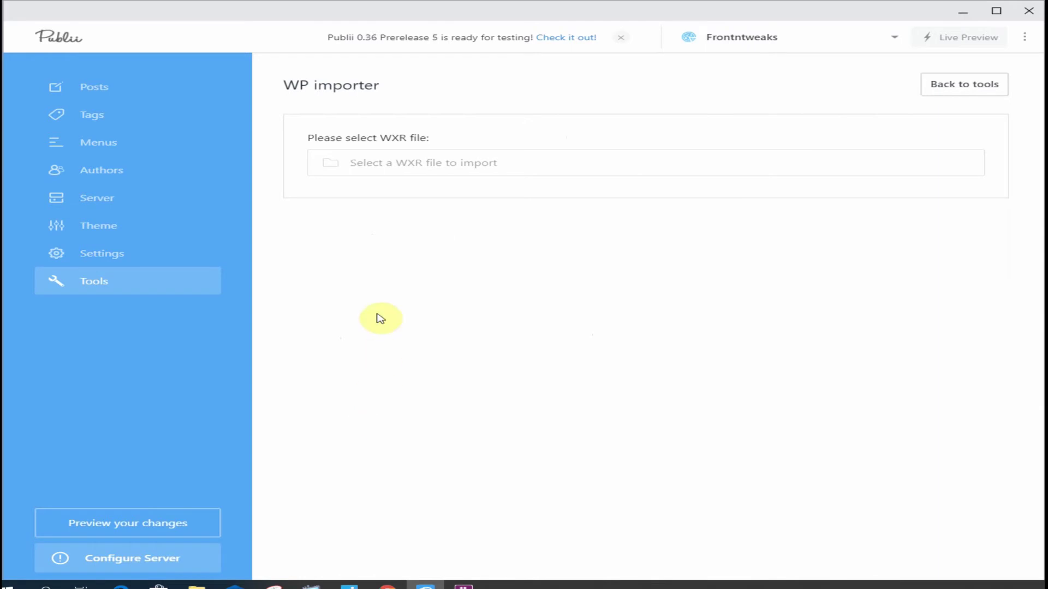
{"action": "left_click", "coordinate": [344, 169]}
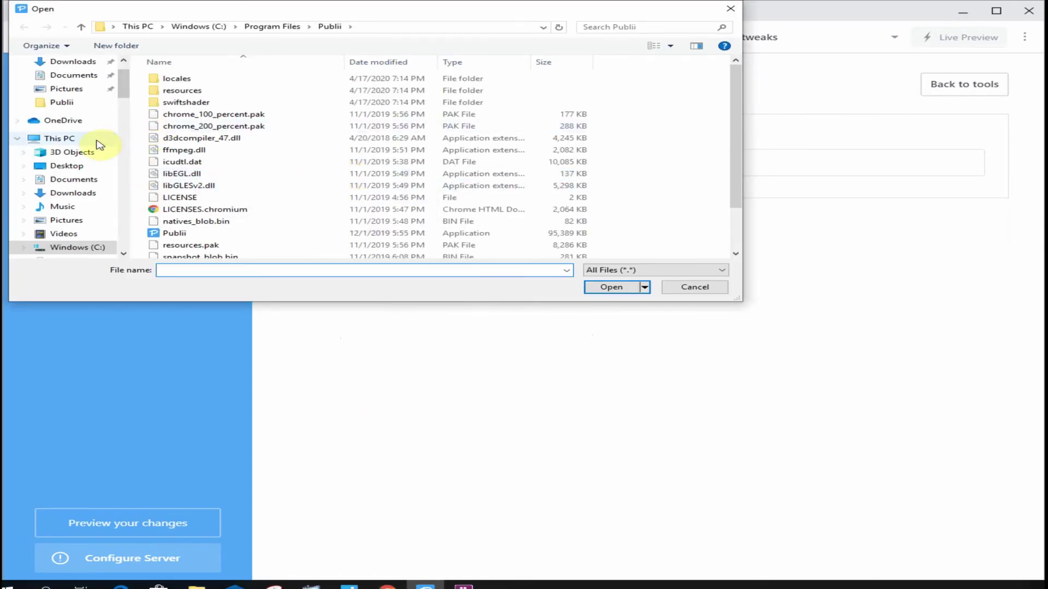
{"action": "left_click", "coordinate": [73, 62]}
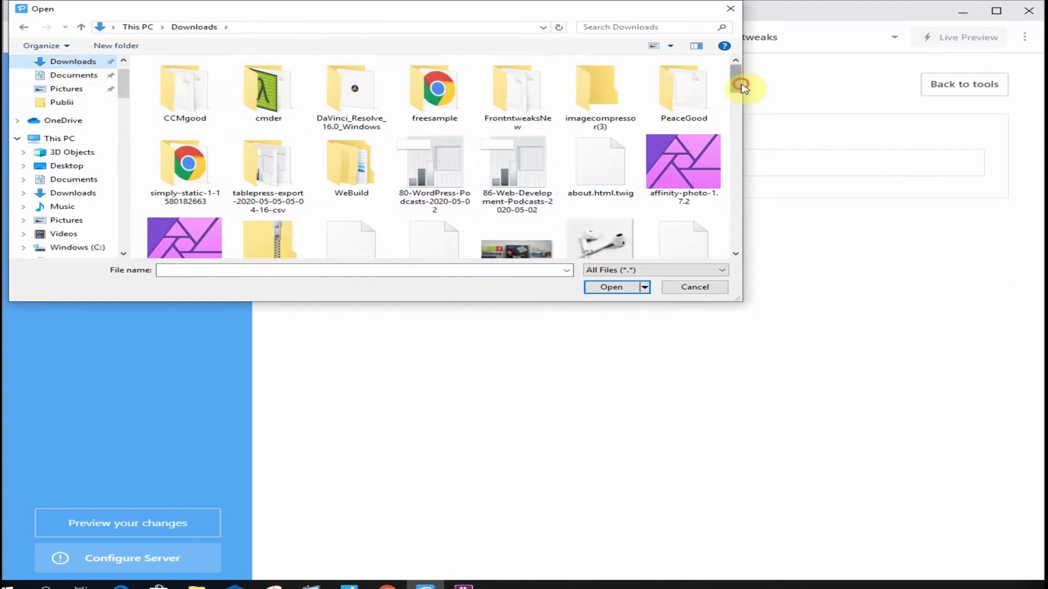
{"action": "left_click_drag", "start_coordinate": [738, 84], "coordinate": [739, 158]}
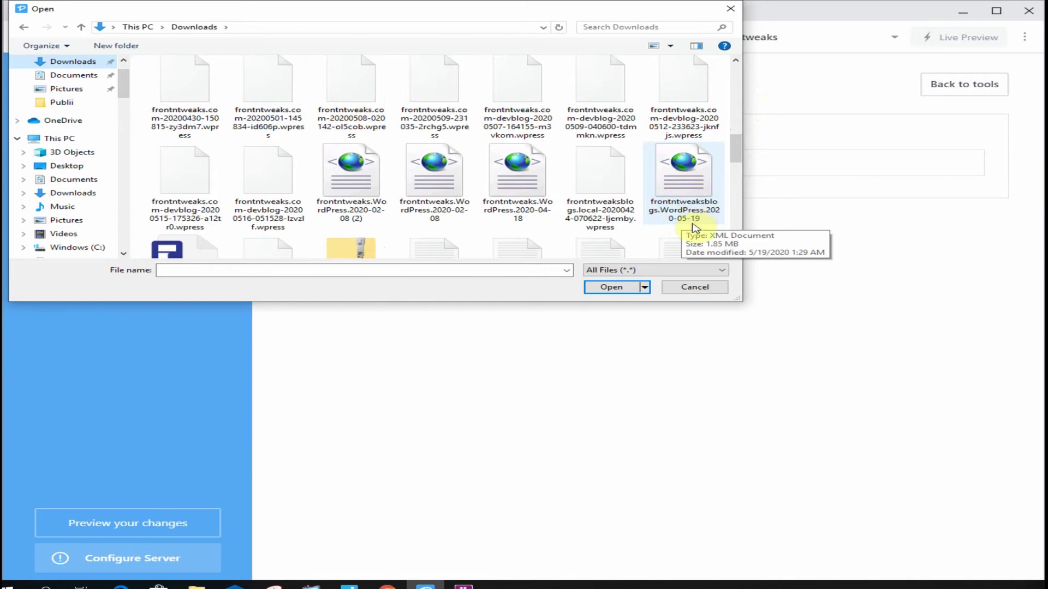
{"action": "left_click", "coordinate": [693, 203]}
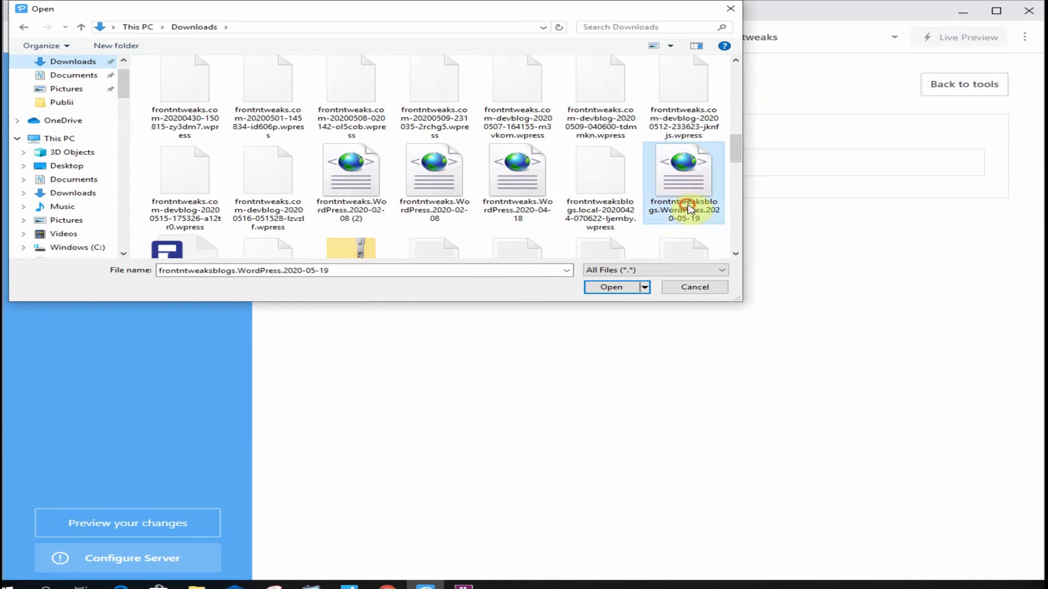
{"action": "left_click", "coordinate": [611, 288]}
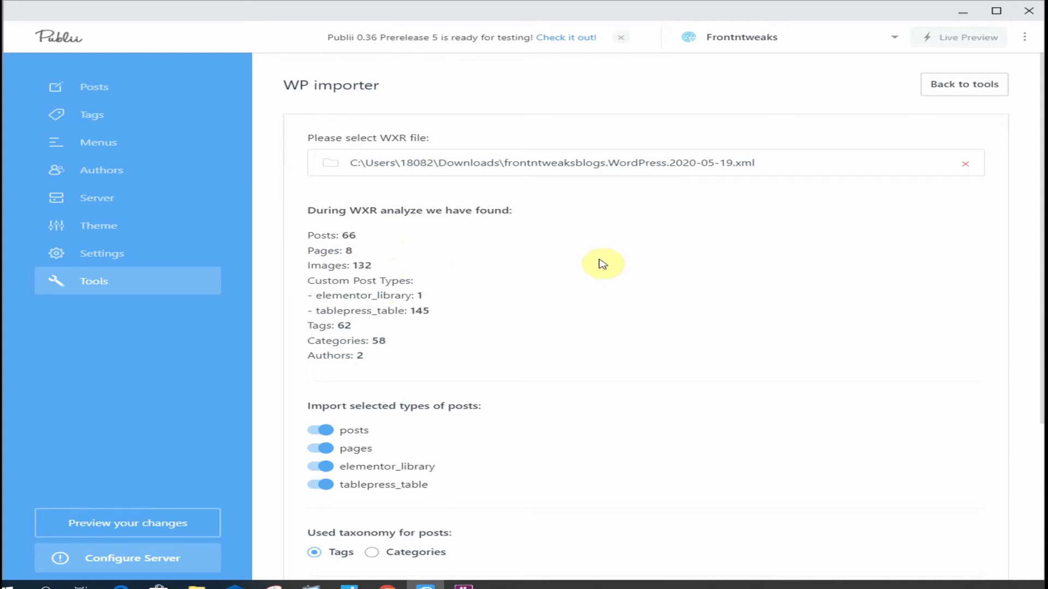
- Import all post types, keeping Tags and the main Publii author, with Import data
{"action": "scroll", "coordinate": [642, 287], "scroll_direction": "down", "scroll_amount": 3}
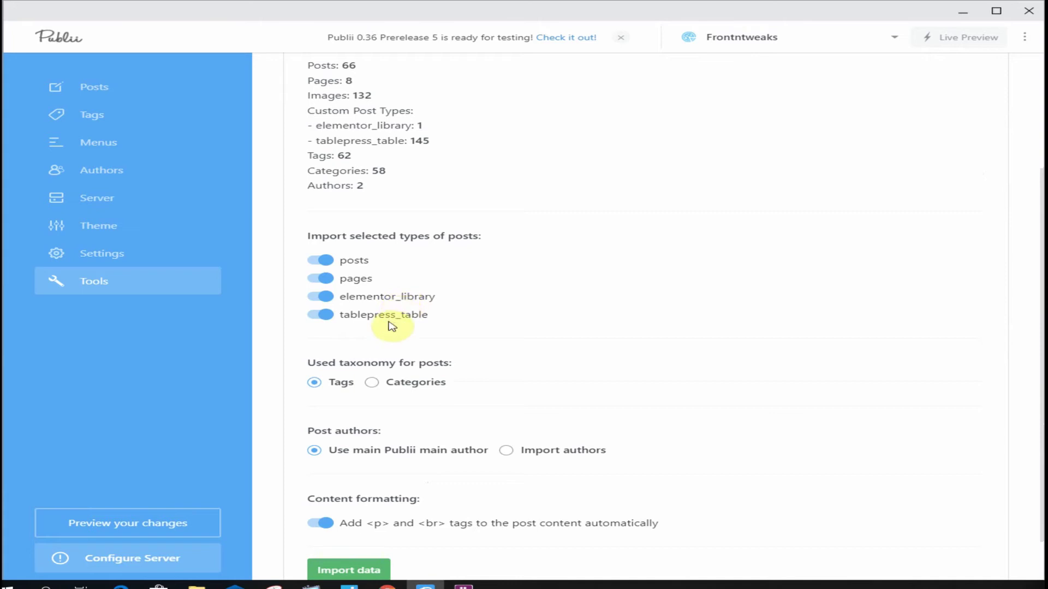
{"action": "scroll", "coordinate": [570, 338], "scroll_direction": "down", "scroll_amount": 1}
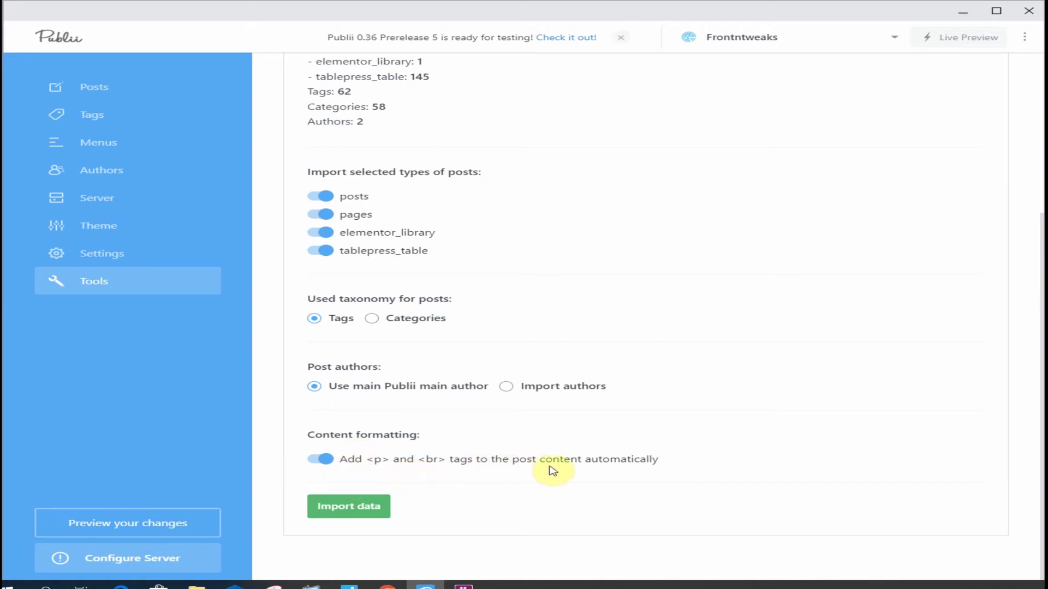
{"action": "scroll", "coordinate": [398, 292], "scroll_direction": "up", "scroll_amount": 4}
{"action": "scroll", "coordinate": [398, 290], "scroll_direction": "down", "scroll_amount": 4}
{"action": "left_click", "coordinate": [347, 507]}
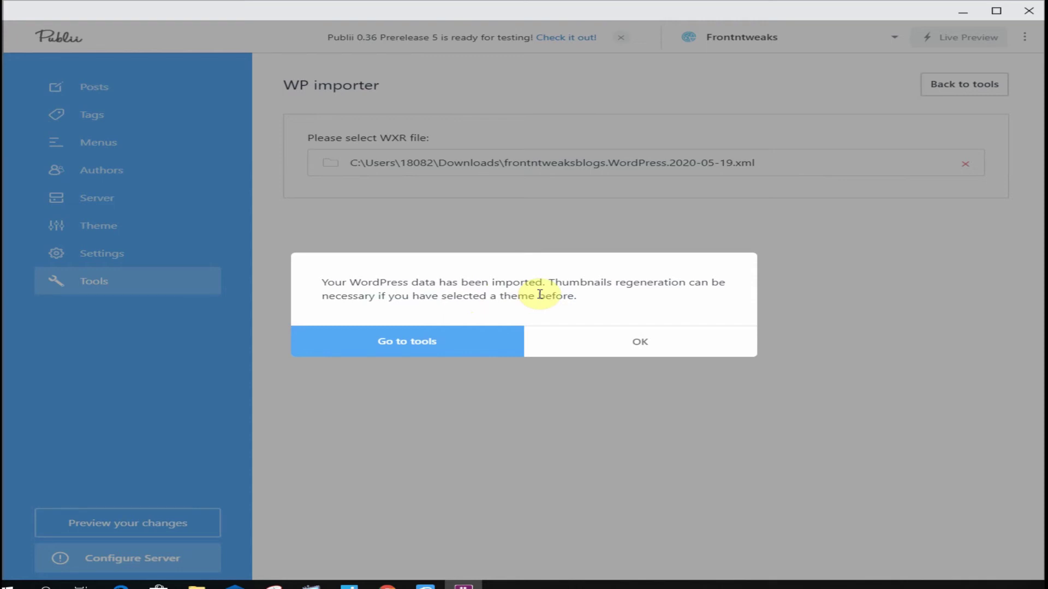
- Dismiss the import-complete dialog and review the 74 imported posts in the Posts list
{"action": "left_click", "coordinate": [643, 344]}
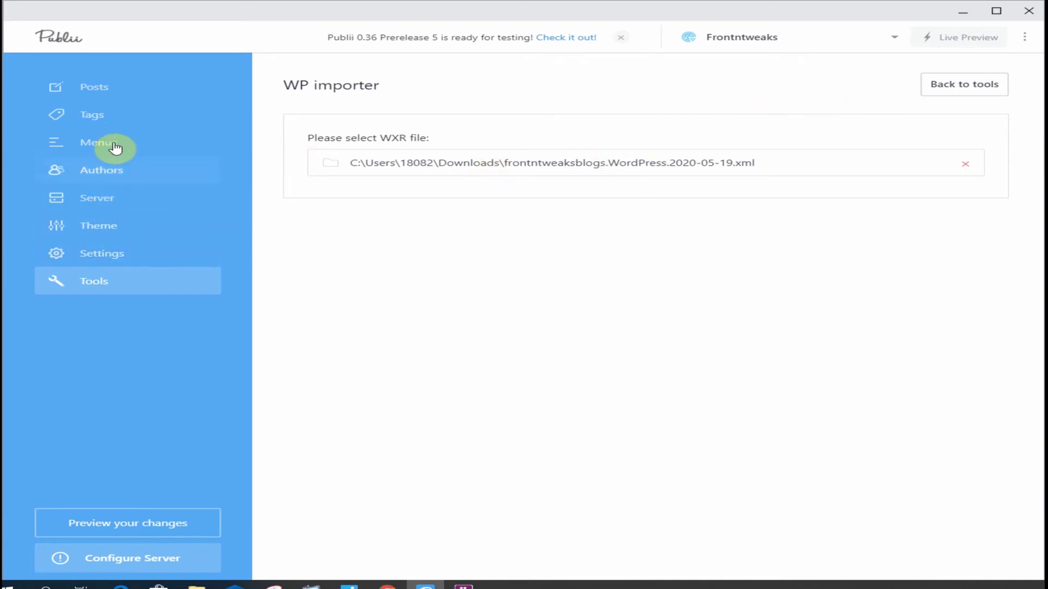
{"action": "left_click", "coordinate": [96, 89]}
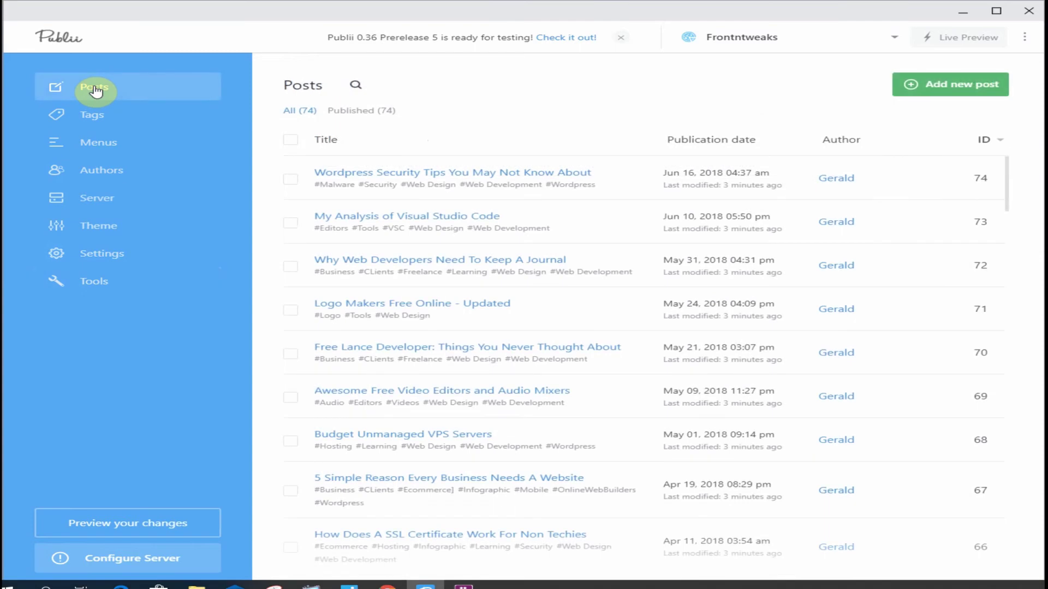
{"action": "scroll", "coordinate": [670, 324], "scroll_direction": "down", "scroll_amount": 7}
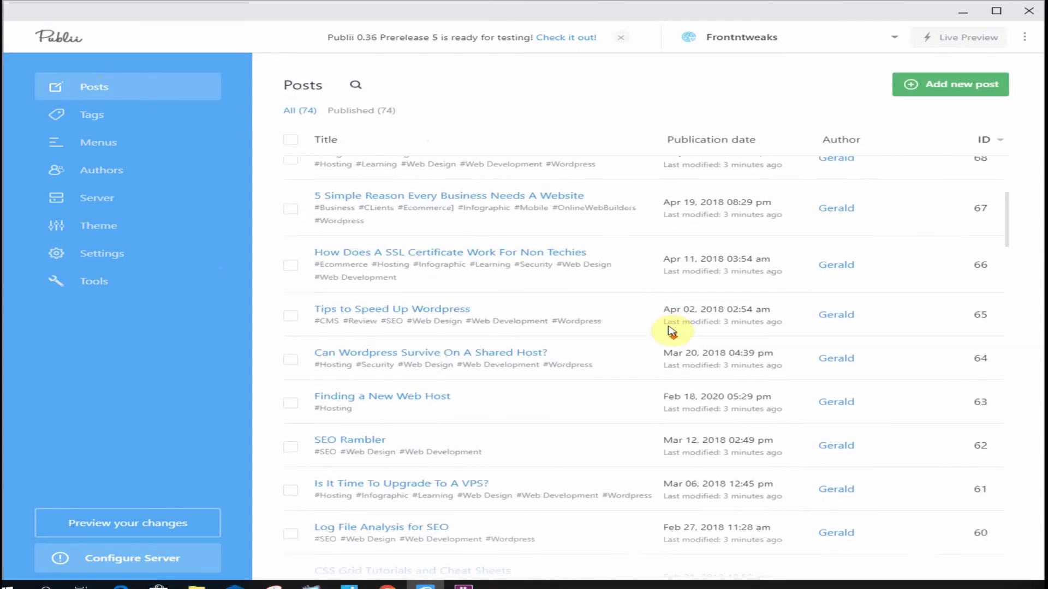
{"action": "scroll", "coordinate": [671, 324], "scroll_direction": "down", "scroll_amount": 4}
{"action": "scroll", "coordinate": [671, 323], "scroll_direction": "up", "scroll_amount": 11}
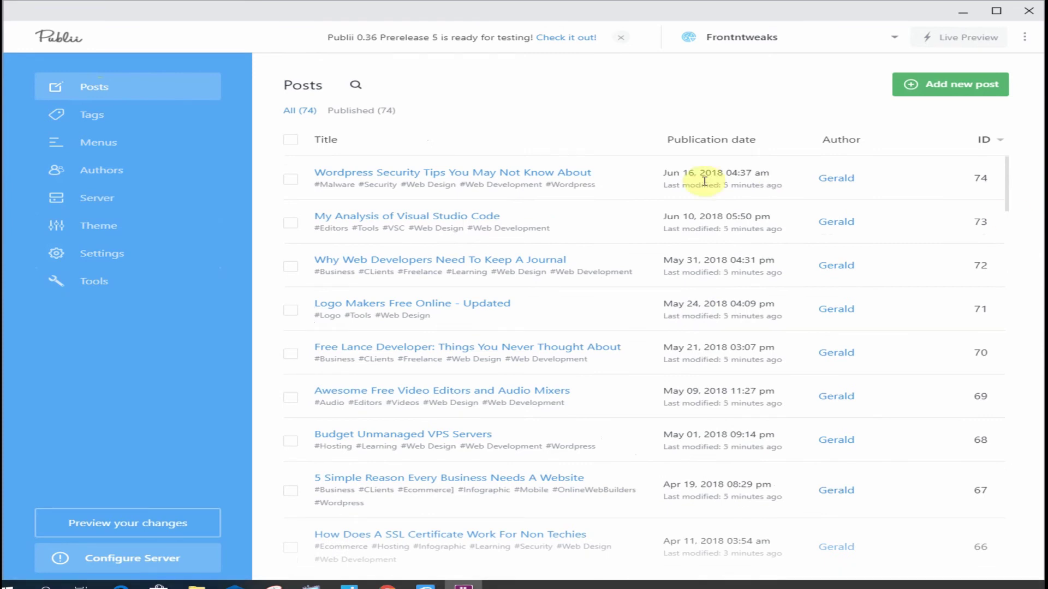
- Open 'Wordpress Security Tips You May Not Know About' and scroll through its images and code
{"action": "left_click", "coordinate": [386, 178]}
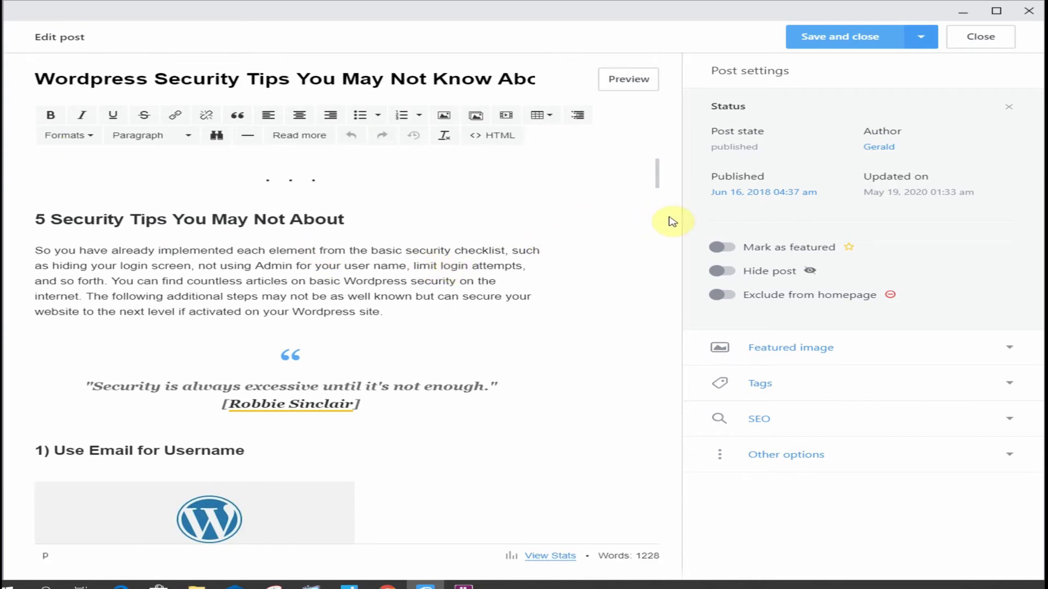
{"action": "scroll", "coordinate": [346, 264], "scroll_direction": "down", "scroll_amount": 6}
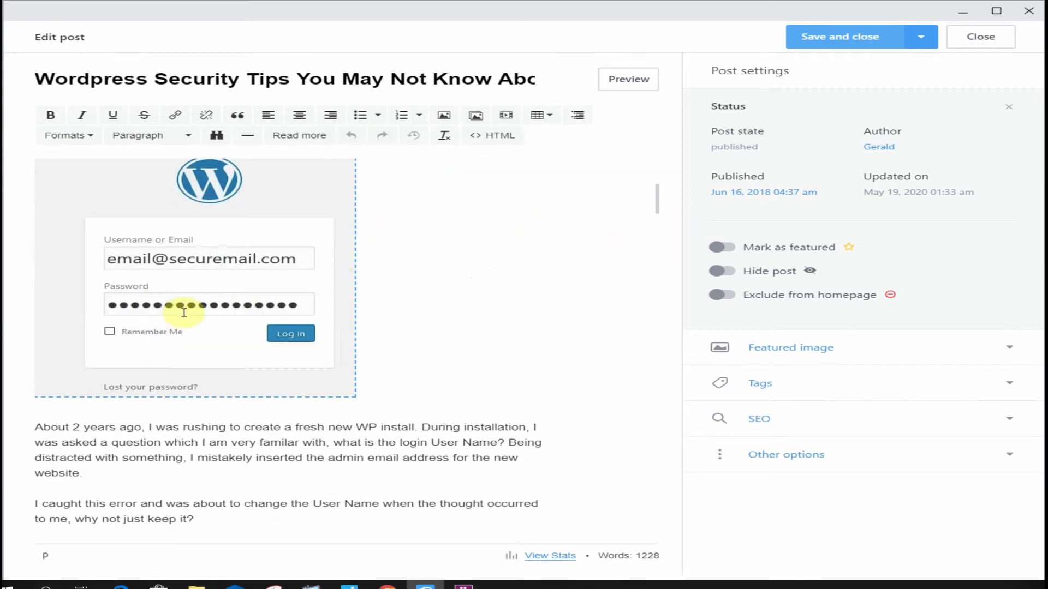
{"action": "scroll", "coordinate": [461, 266], "scroll_direction": "down", "scroll_amount": 15}
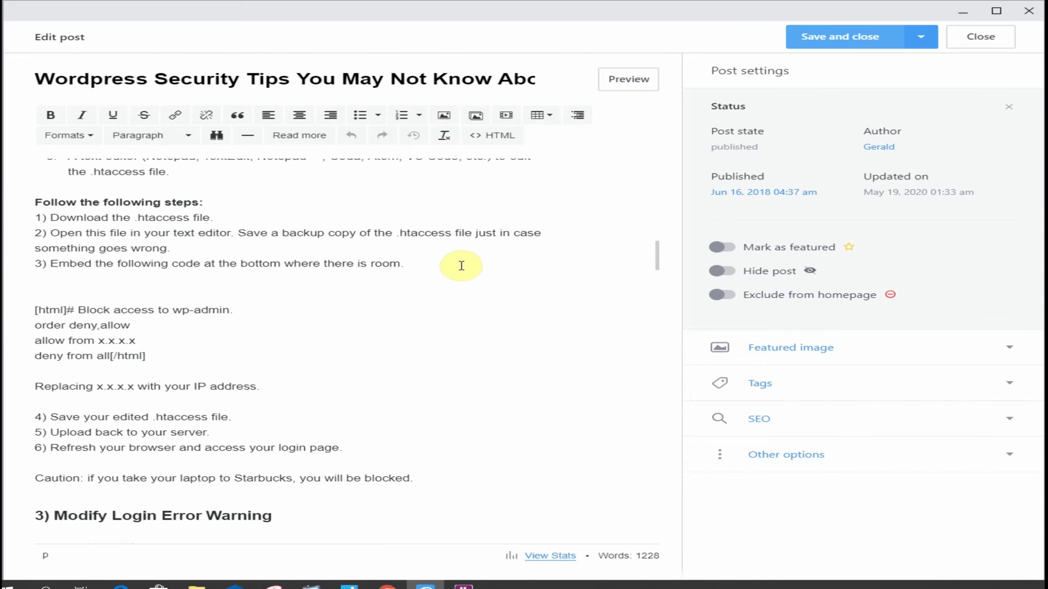
{"action": "scroll", "coordinate": [461, 266], "scroll_direction": "down", "scroll_amount": 11}
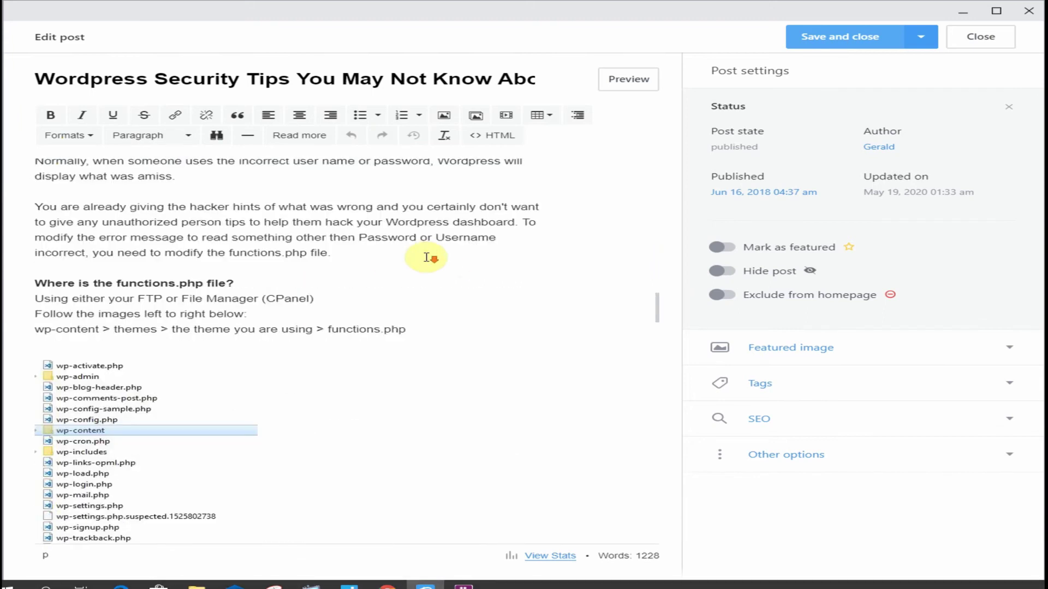
{"action": "scroll", "coordinate": [428, 258], "scroll_direction": "down", "scroll_amount": 5}
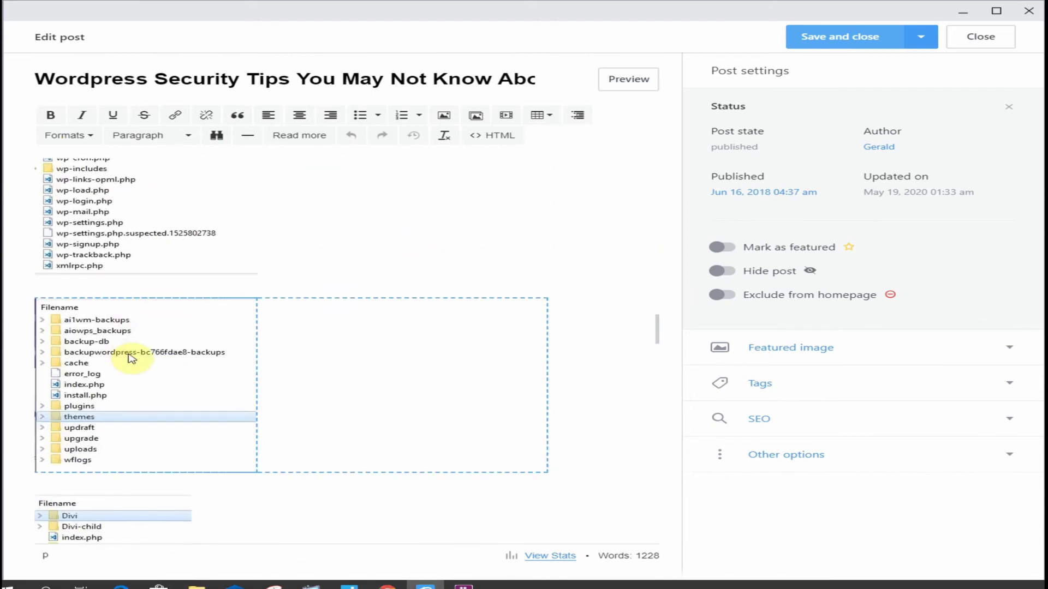
{"action": "scroll", "coordinate": [401, 342], "scroll_direction": "down", "scroll_amount": 13}
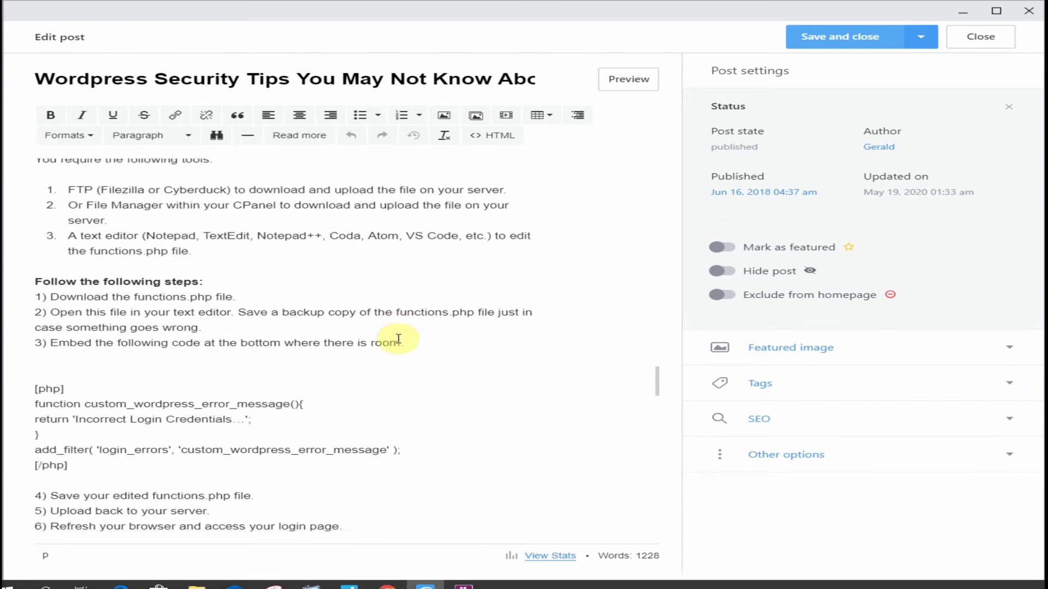
{"action": "scroll", "coordinate": [399, 340], "scroll_direction": "down", "scroll_amount": 4}
{"action": "scroll", "coordinate": [398, 339], "scroll_direction": "up", "scroll_amount": 17}
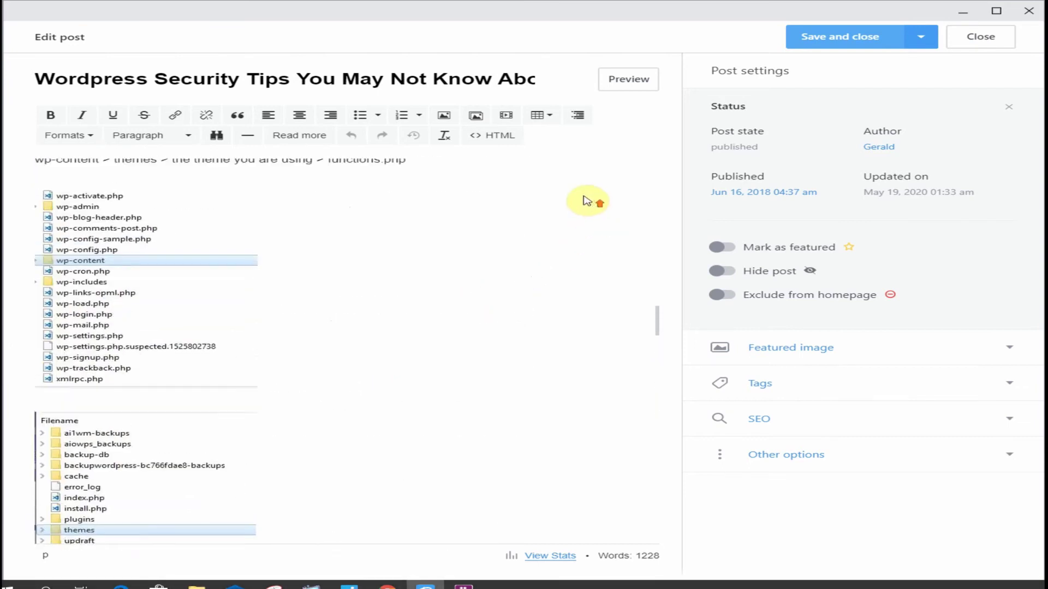
{"action": "scroll", "coordinate": [585, 201], "scroll_direction": "up", "scroll_amount": 19}
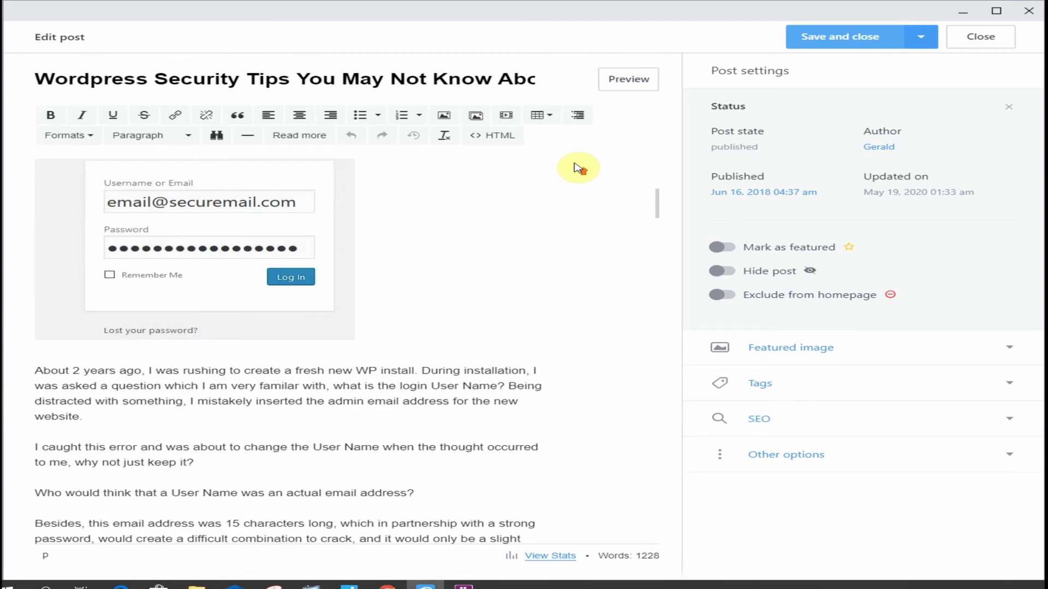
- Preview the post in Chrome, scroll through its sections, then return to Publii's editor
{"action": "left_click", "coordinate": [630, 83]}
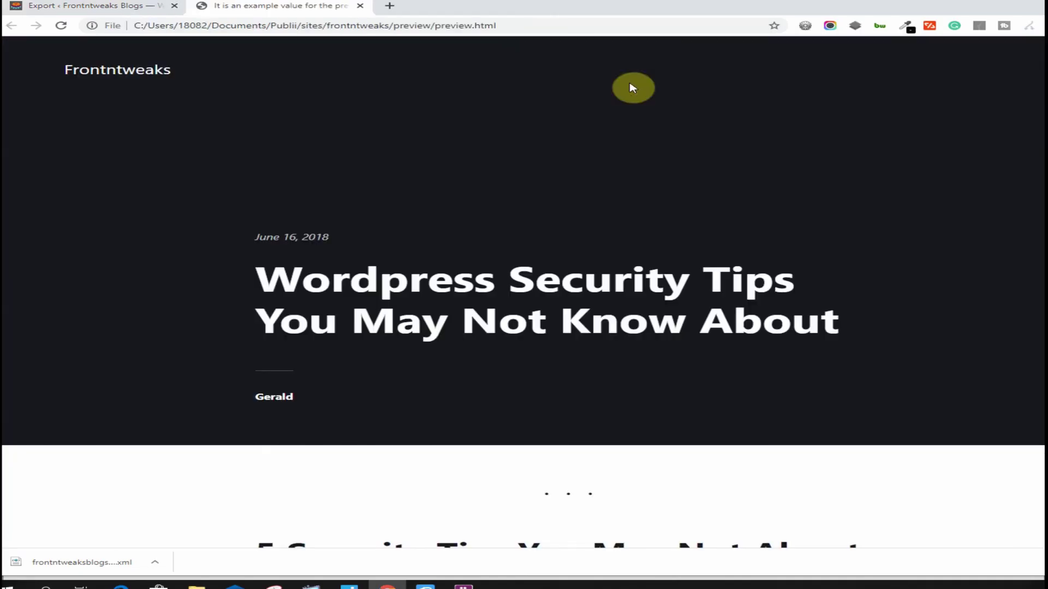
{"action": "scroll", "coordinate": [771, 127], "scroll_direction": "down", "scroll_amount": 4}
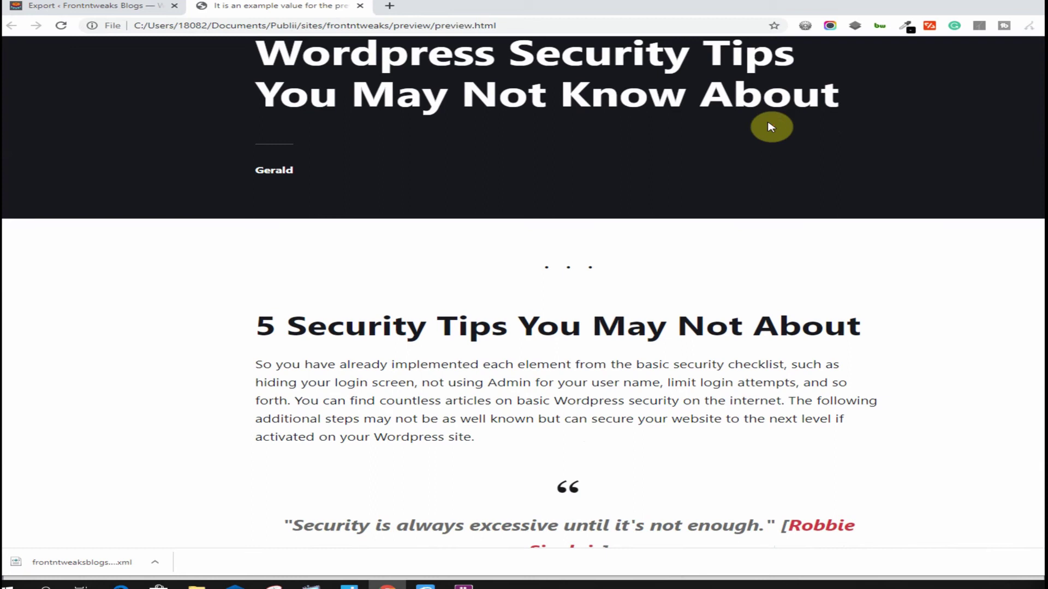
{"action": "scroll", "coordinate": [770, 126], "scroll_direction": "down", "scroll_amount": 15}
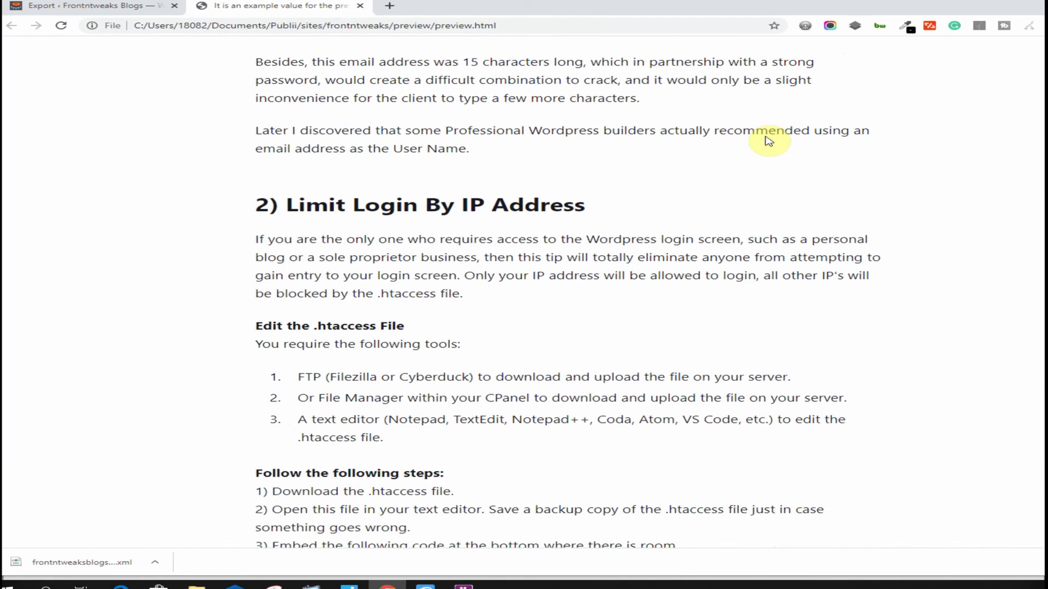
{"action": "scroll", "coordinate": [770, 141], "scroll_direction": "down", "scroll_amount": 17}
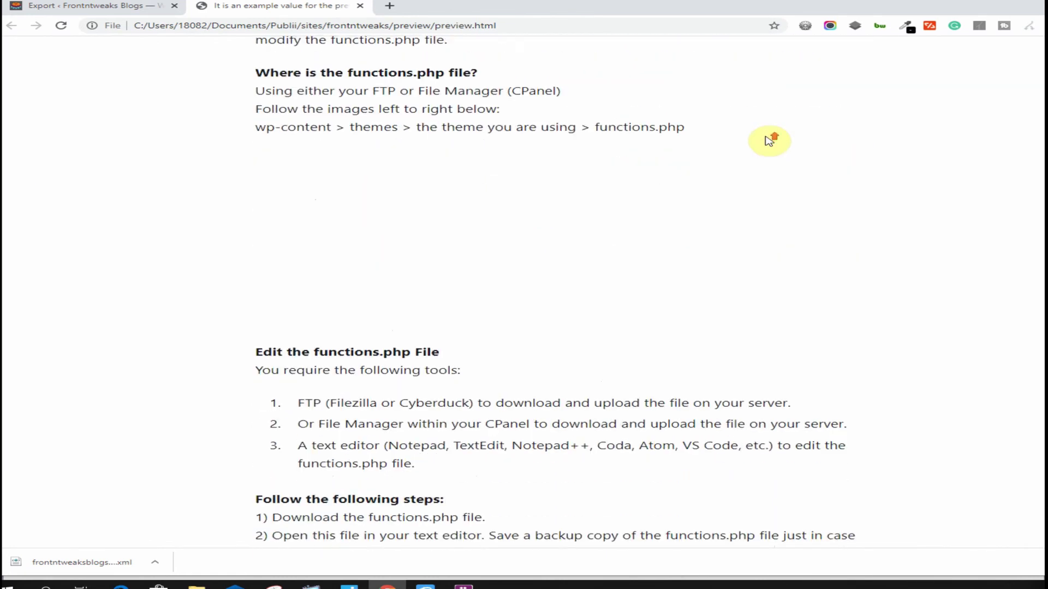
{"action": "scroll", "coordinate": [769, 141], "scroll_direction": "down", "scroll_amount": 5}
{"action": "scroll", "coordinate": [770, 141], "scroll_direction": "down", "scroll_amount": 4}
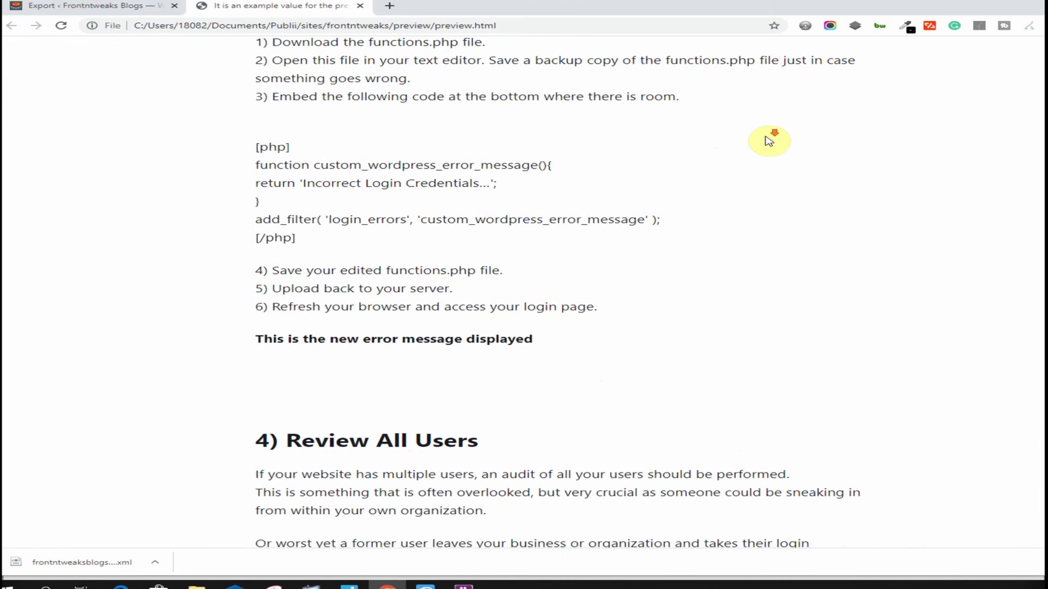
{"action": "scroll", "coordinate": [769, 141], "scroll_direction": "down", "scroll_amount": 3}
{"action": "scroll", "coordinate": [769, 141], "scroll_direction": "down", "scroll_amount": 5}
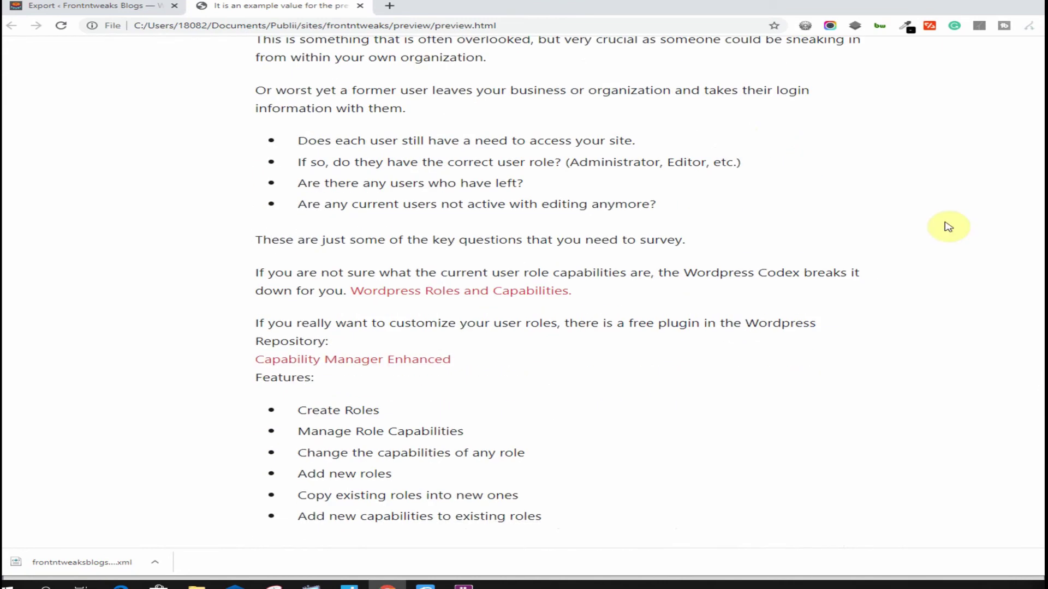
{"action": "scroll", "coordinate": [524, 289], "scroll_direction": "up", "scroll_amount": 20}
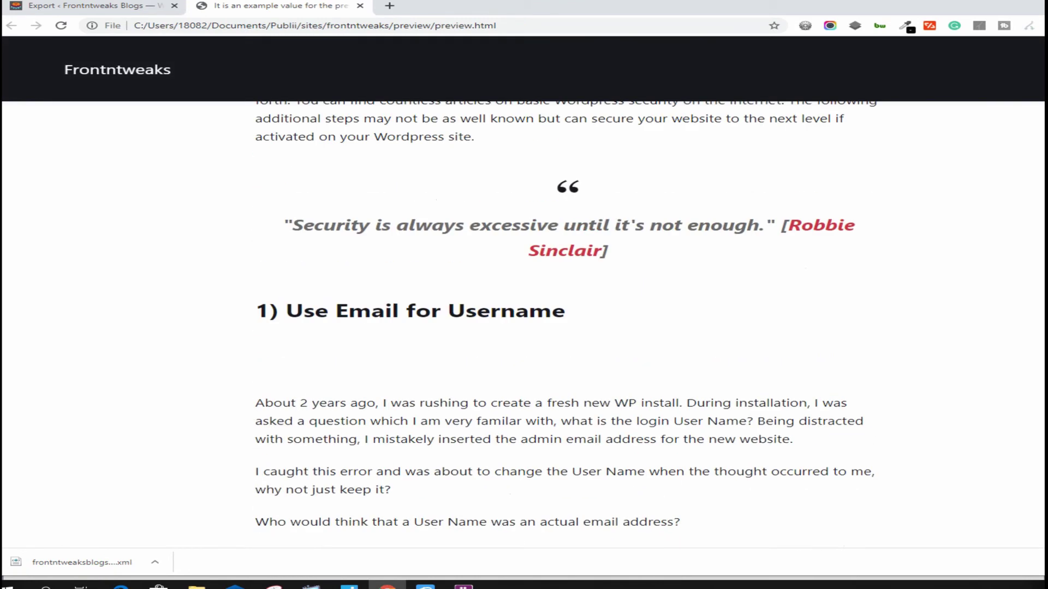
{"action": "scroll", "coordinate": [524, 328], "scroll_direction": "up", "scroll_amount": 3}
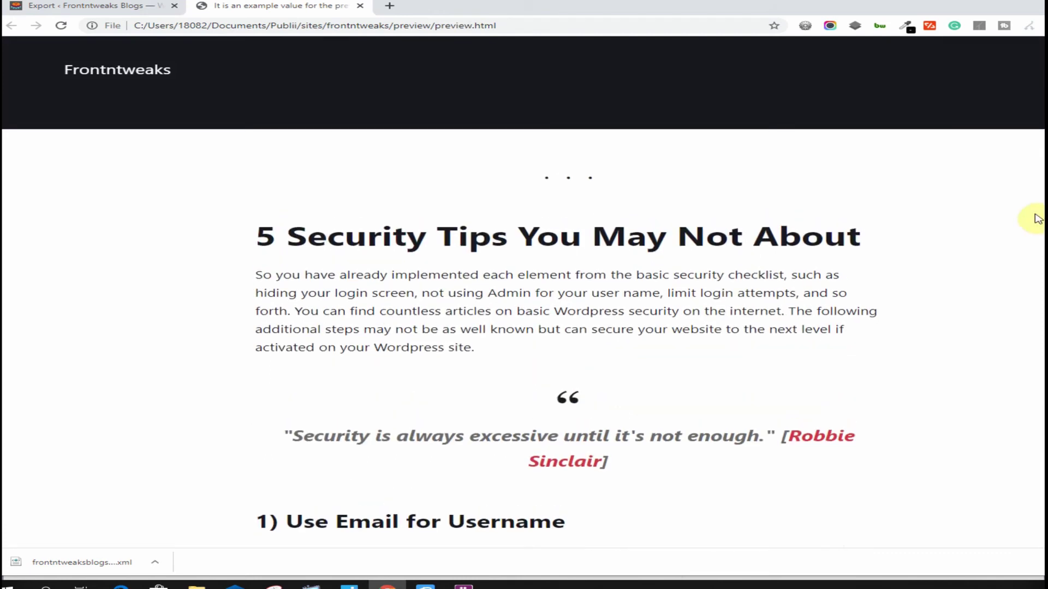
{"action": "scroll", "coordinate": [1031, 236], "scroll_direction": "down", "scroll_amount": 5}
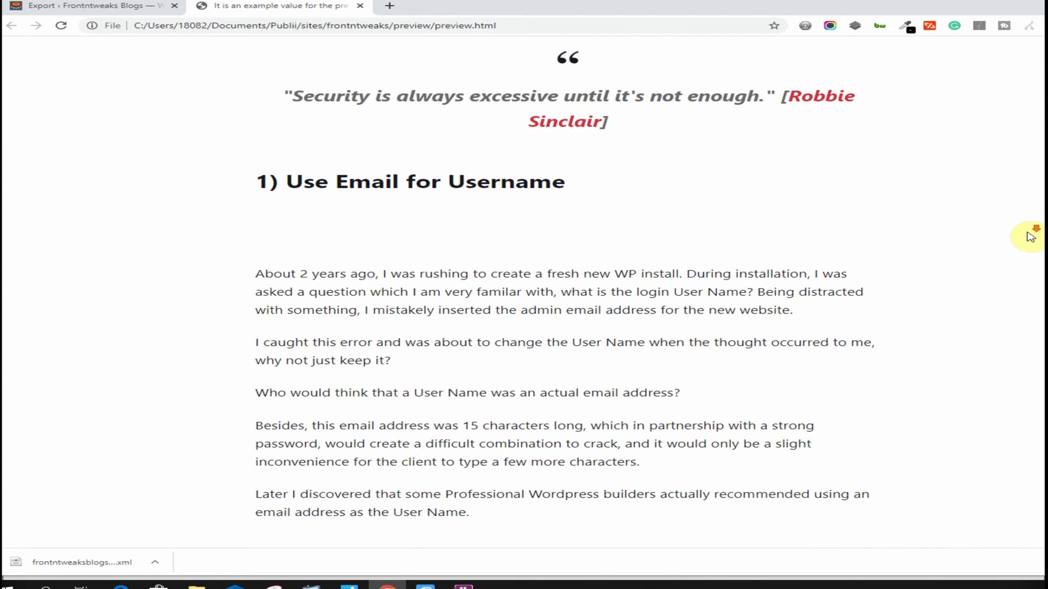
{"action": "scroll", "coordinate": [1031, 235], "scroll_direction": "down", "scroll_amount": 7}
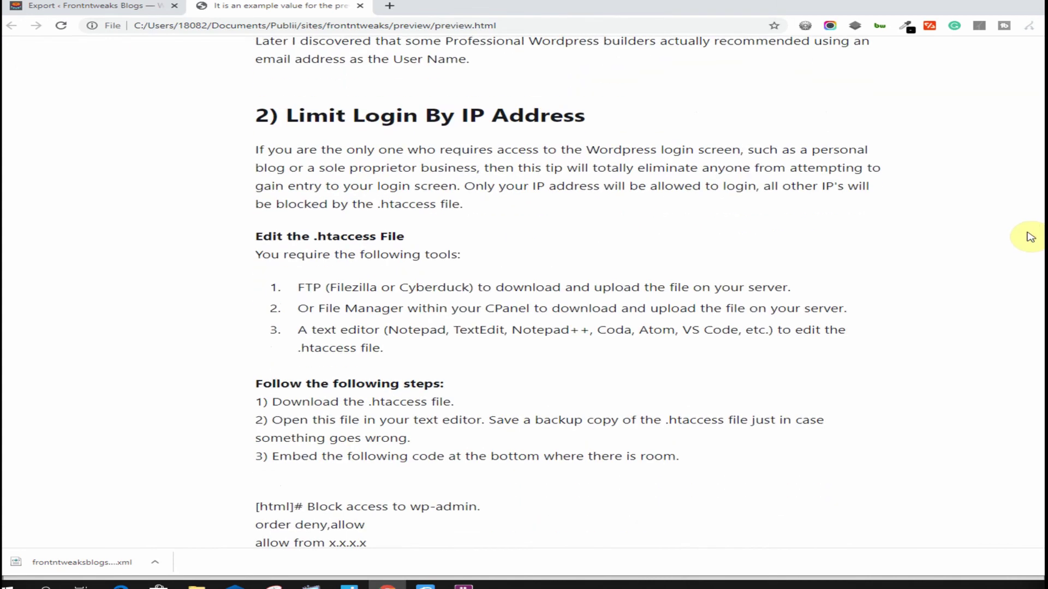
{"action": "scroll", "coordinate": [1030, 235], "scroll_direction": "down", "scroll_amount": 4}
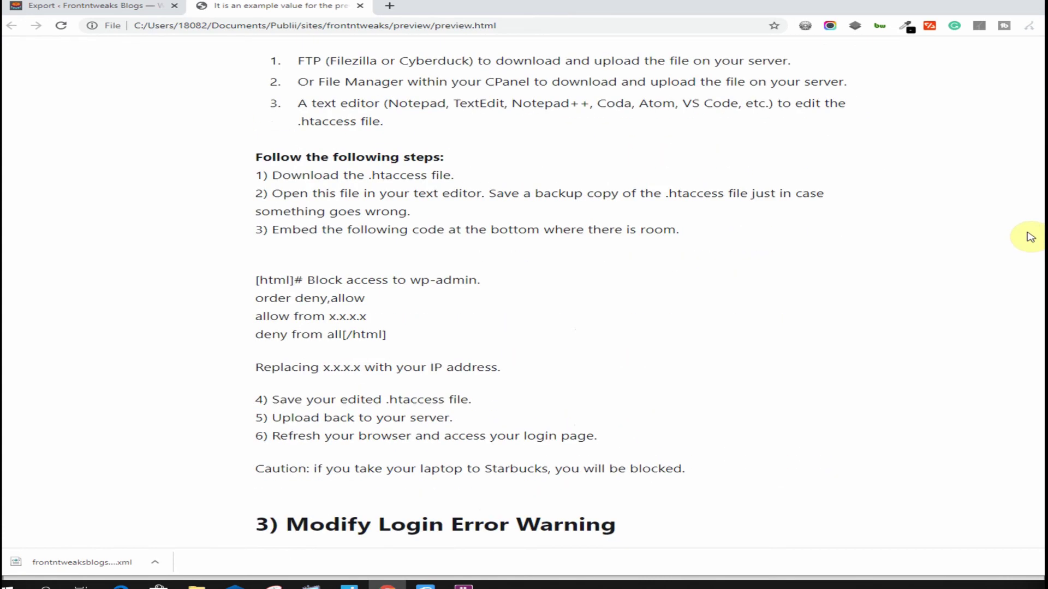
{"action": "scroll", "coordinate": [1031, 236], "scroll_direction": "up", "scroll_amount": 11}
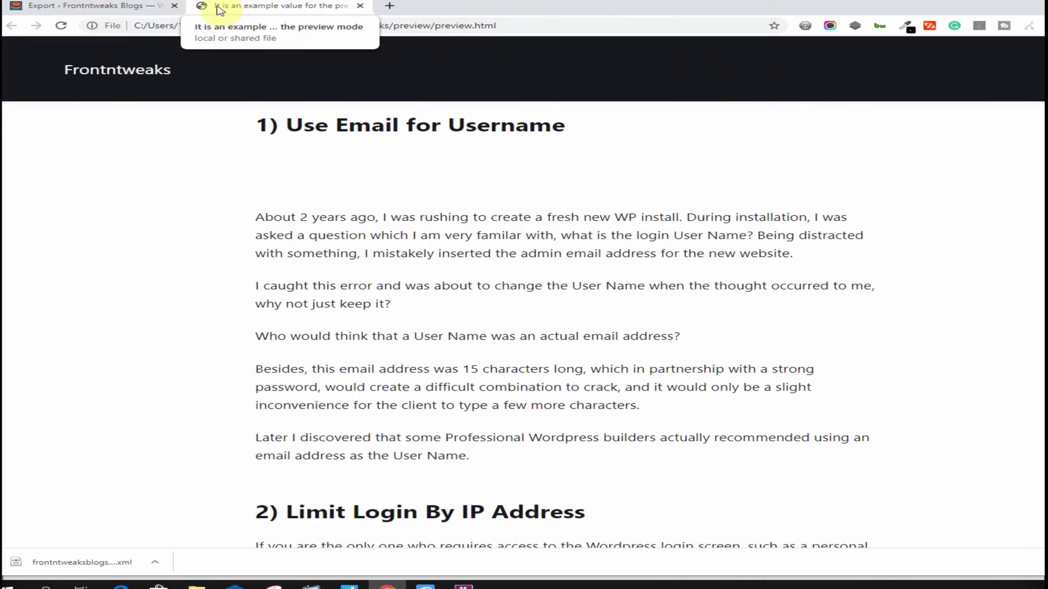
{"action": "key", "text": "alt+Tab"}
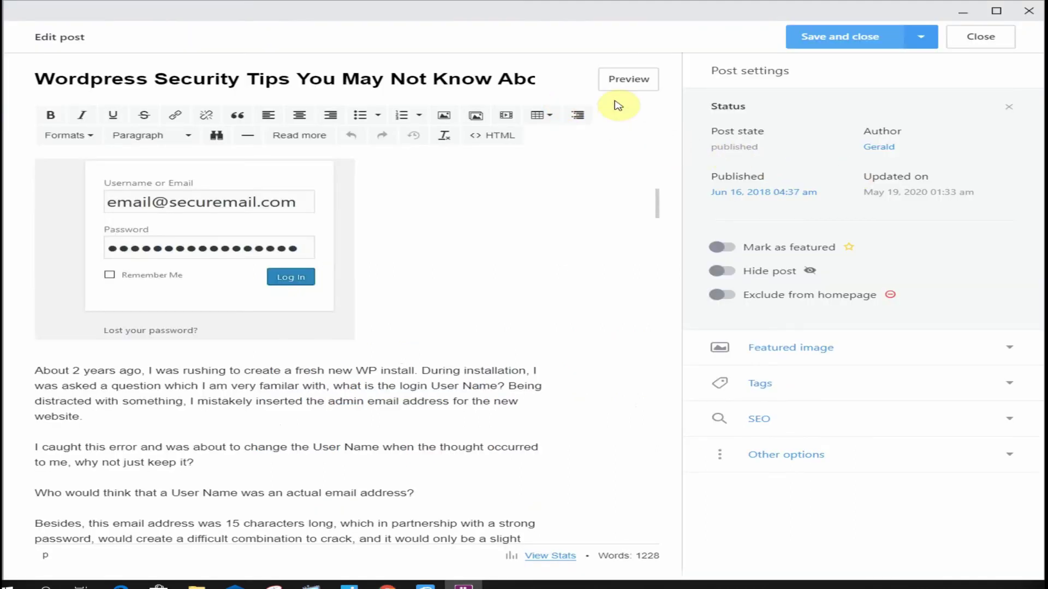
- Save and close the Wordpress Security Tips post, reopen it from the Posts list, and render a fresh preview
{"action": "left_click", "coordinate": [829, 40]}
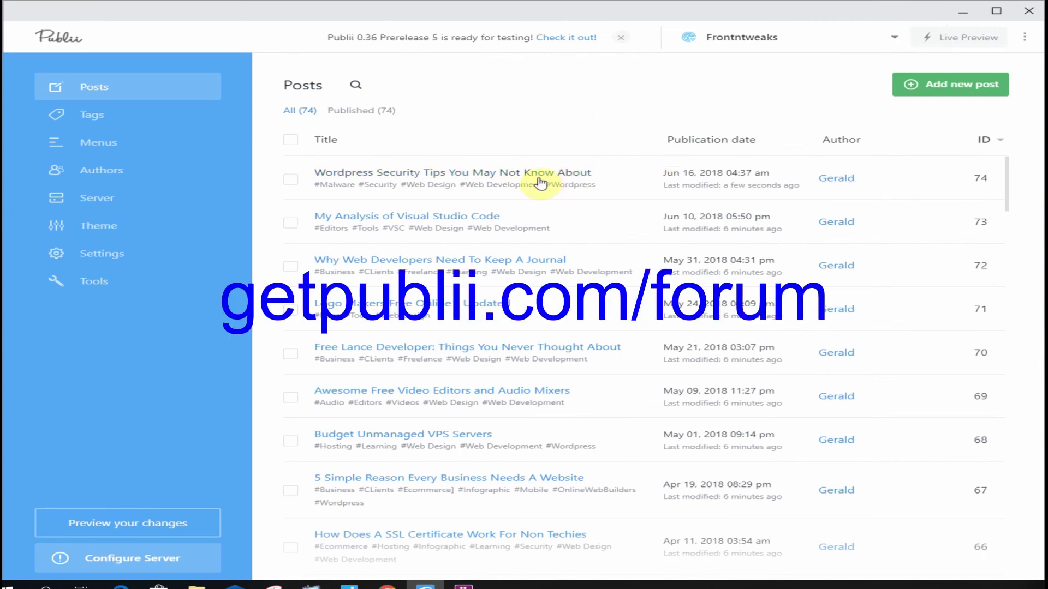
{"action": "left_click", "coordinate": [425, 177]}
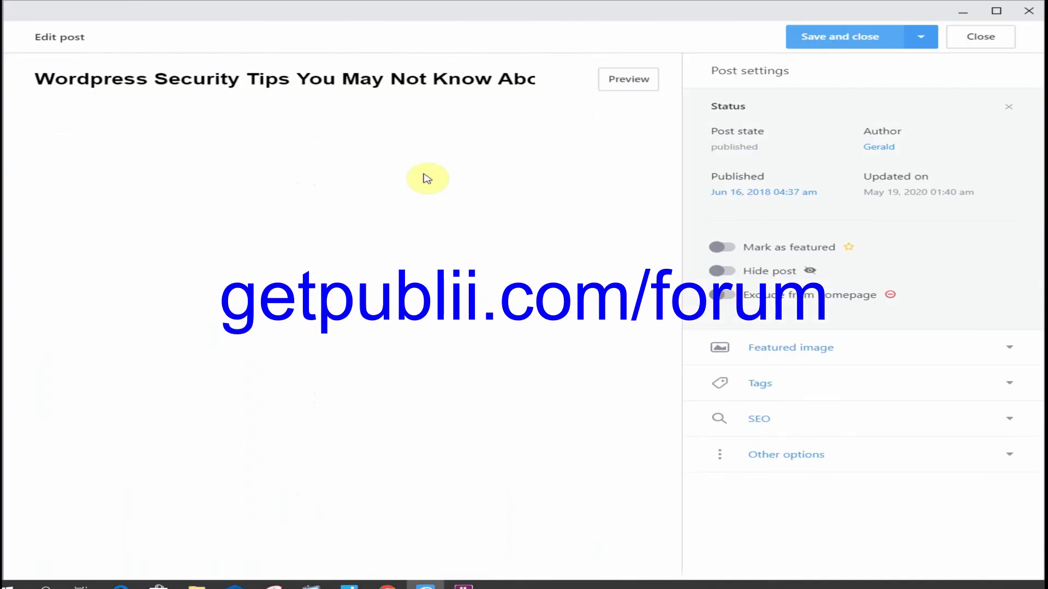
{"action": "left_click", "coordinate": [636, 79]}
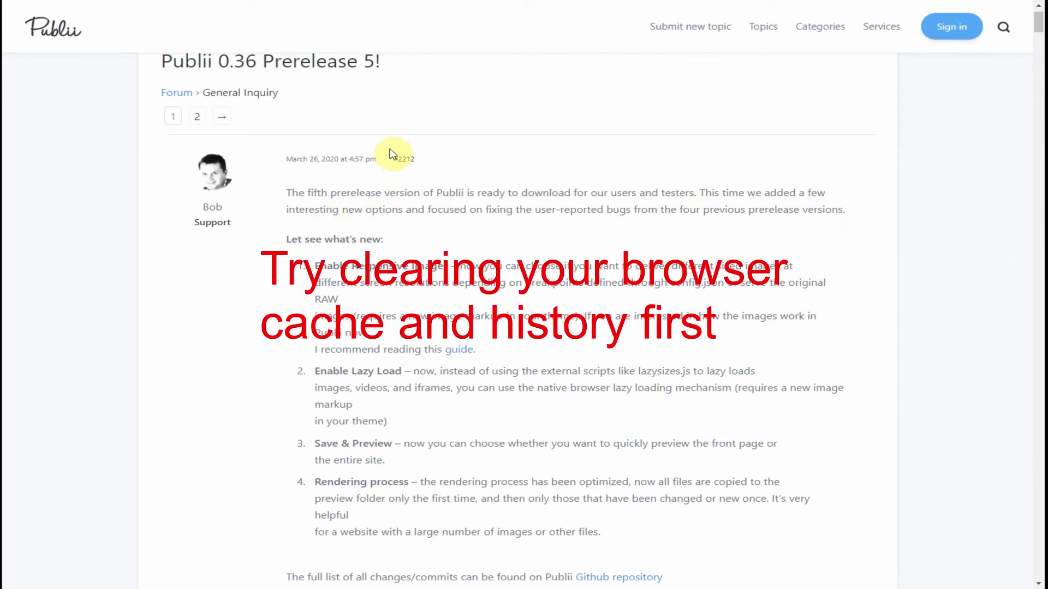
{"action": "scroll", "coordinate": [396, 164], "scroll_direction": "down", "scroll_amount": 8}
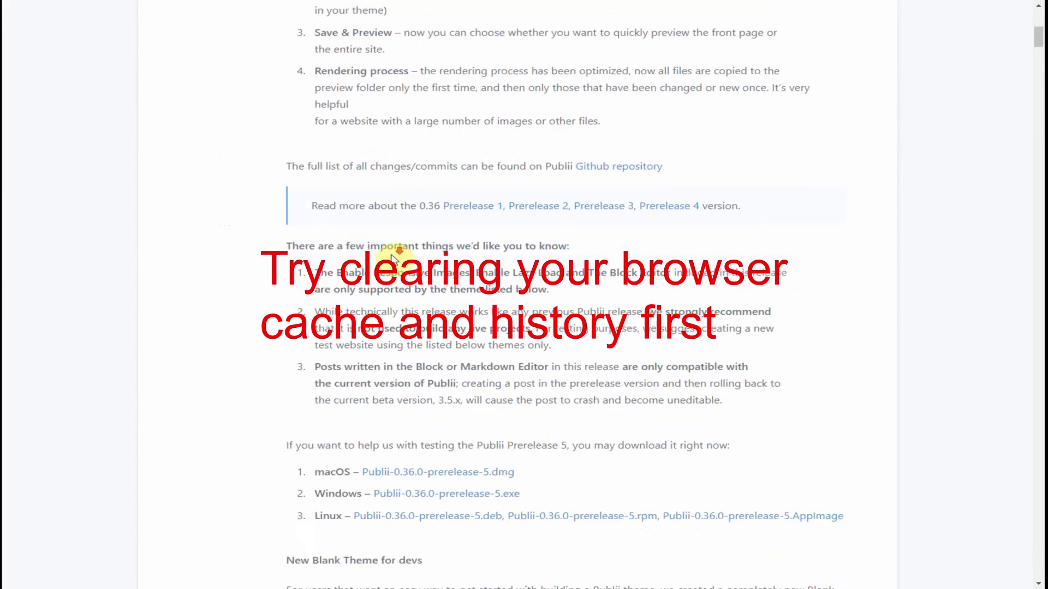
{"action": "scroll", "coordinate": [393, 254], "scroll_direction": "down", "scroll_amount": 6}
{"action": "scroll", "coordinate": [460, 437], "scroll_direction": "up", "scroll_amount": 1}
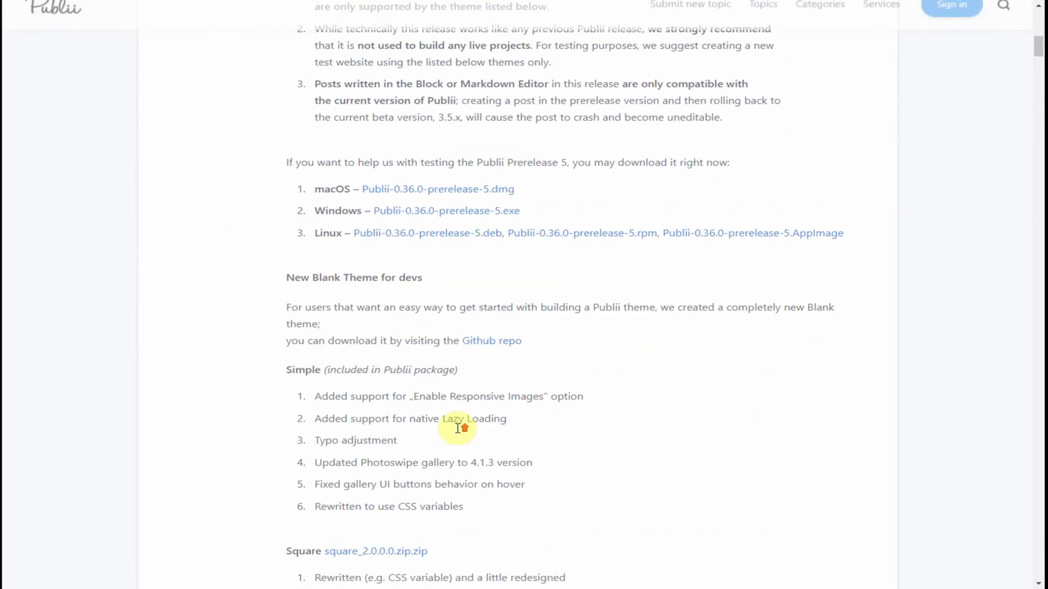
{"action": "scroll", "coordinate": [459, 428], "scroll_direction": "up", "scroll_amount": 1}
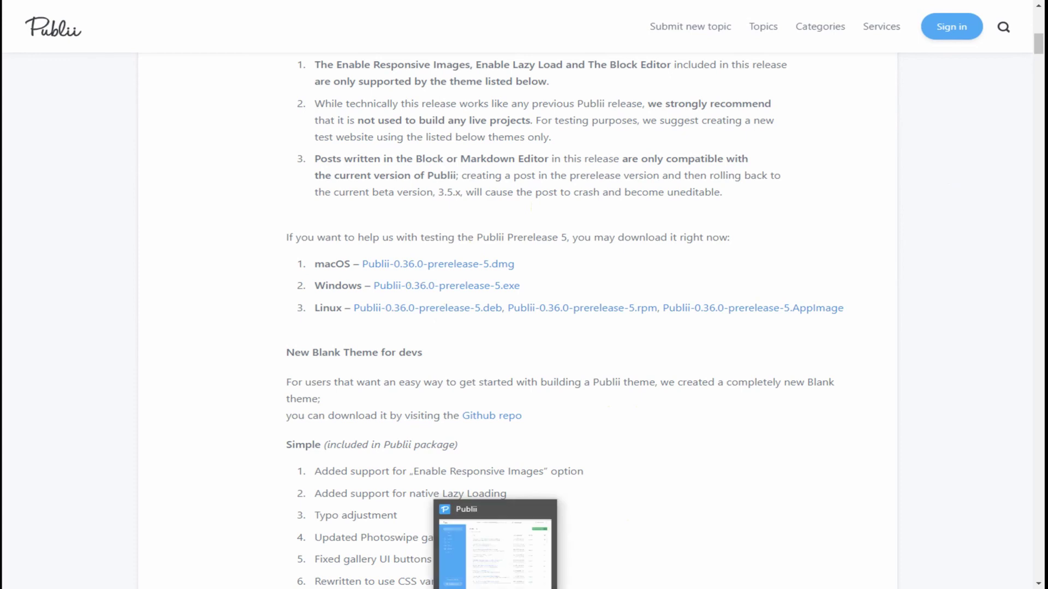
- Back in Publii, reopen 'Wordpress Security Tips You May Not Know About' and scroll its text and images
{"action": "left_click", "coordinate": [495, 588]}
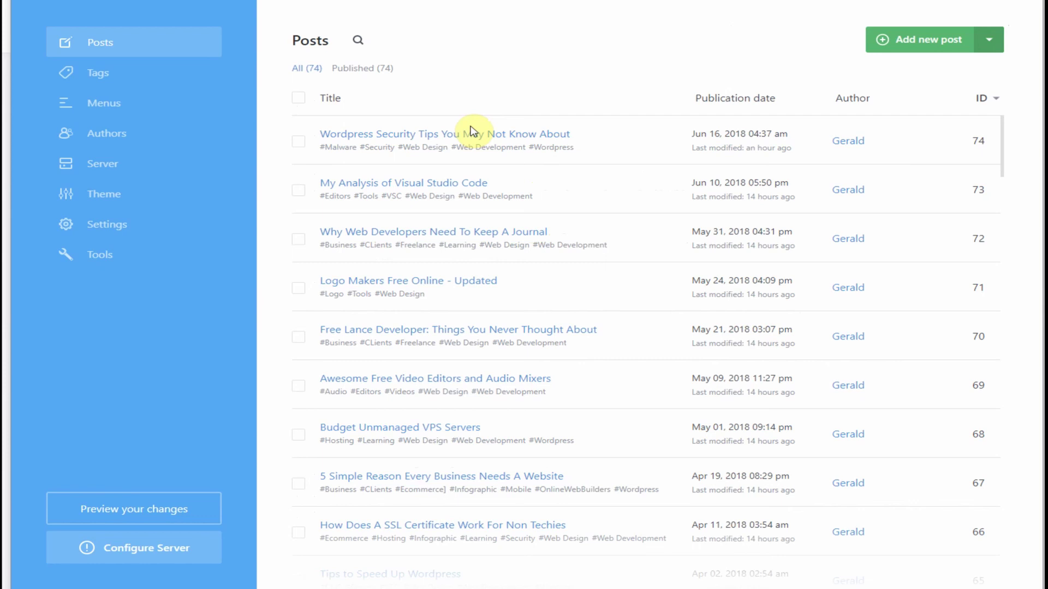
{"action": "left_click", "coordinate": [517, 135]}
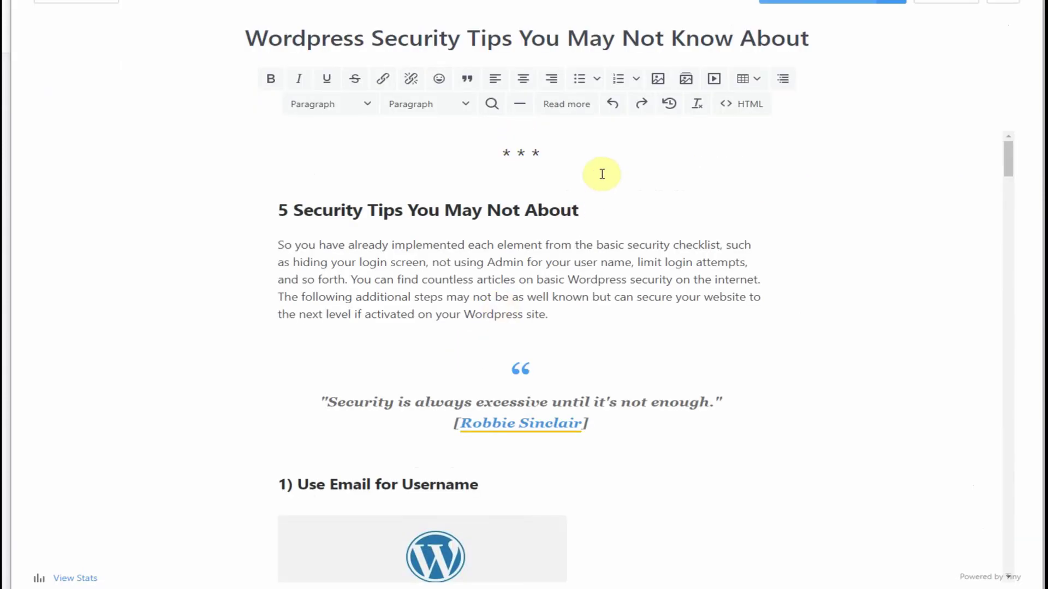
{"action": "scroll", "coordinate": [496, 437], "scroll_direction": "down", "scroll_amount": 10}
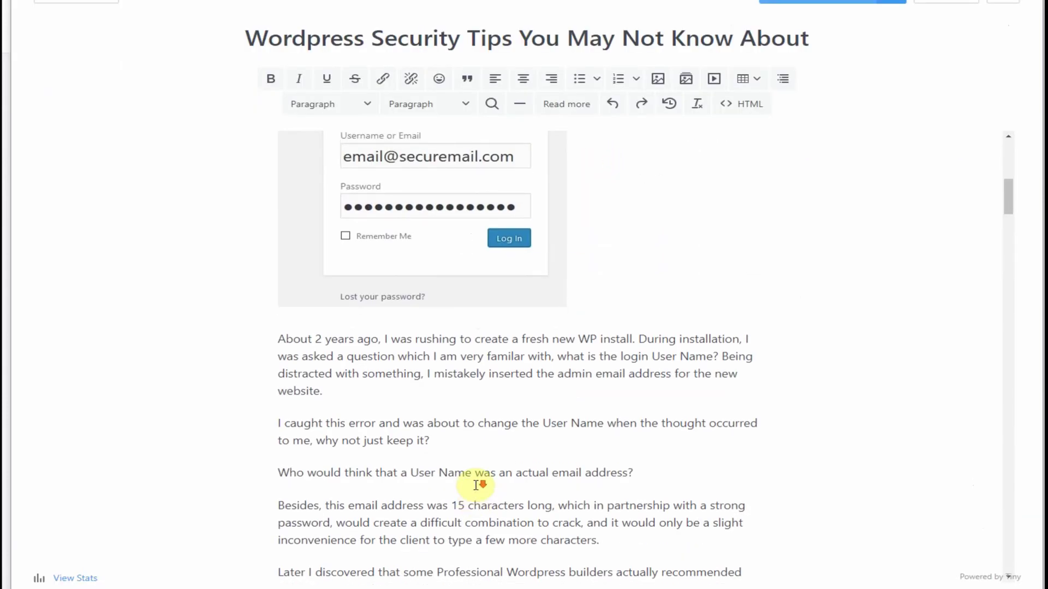
{"action": "scroll", "coordinate": [476, 485], "scroll_direction": "down", "scroll_amount": 5}
{"action": "scroll", "coordinate": [547, 402], "scroll_direction": "up", "scroll_amount": 14}
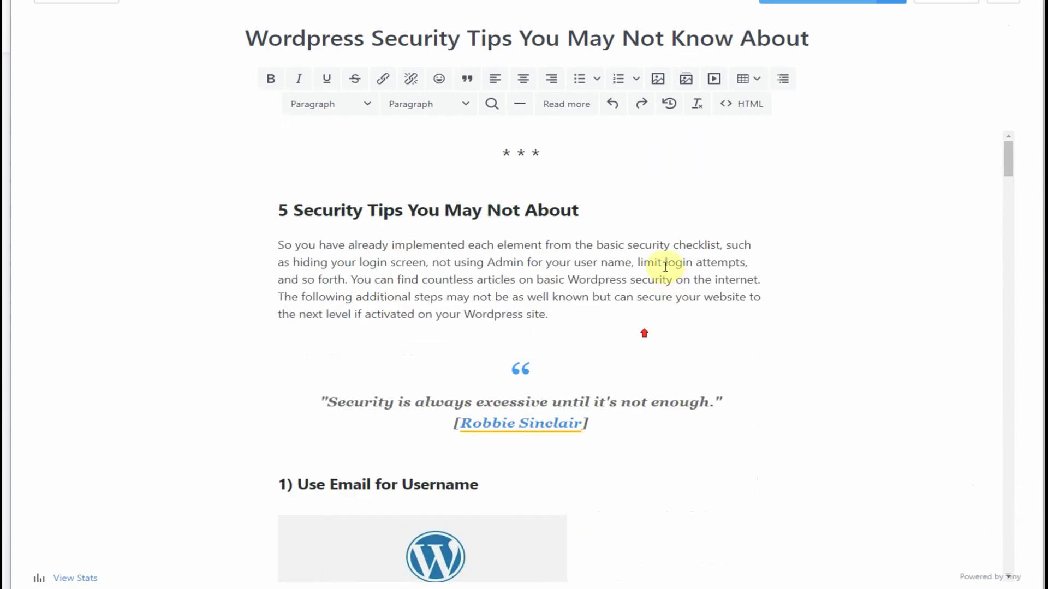
- Preview the Wordpress Security Tips post in Chrome and scroll through it to confirm the screenshots render
{"action": "left_click", "coordinate": [92, 1]}
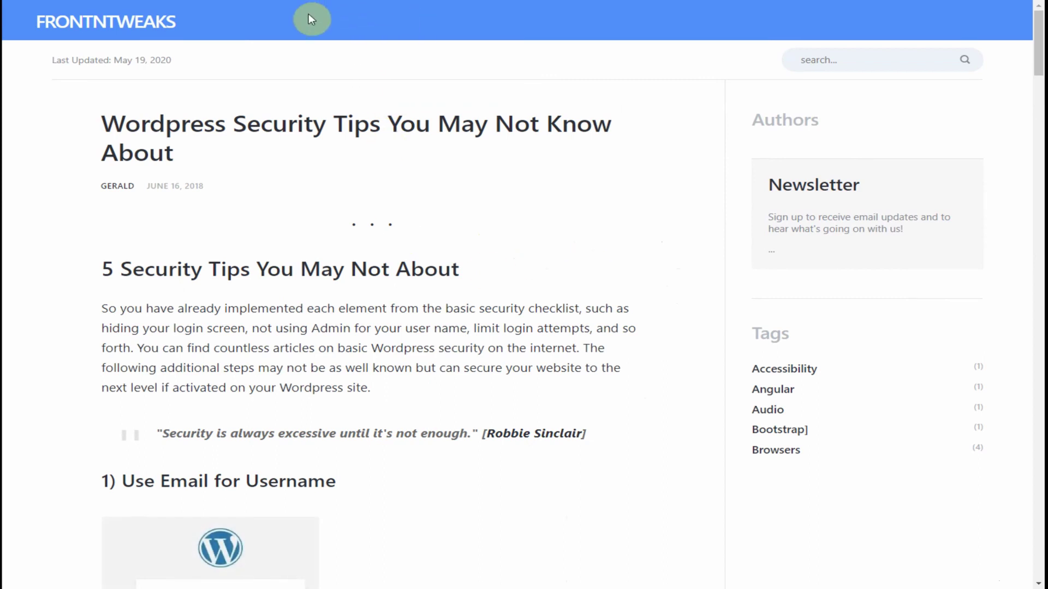
{"action": "scroll", "coordinate": [395, 351], "scroll_direction": "down", "scroll_amount": 10}
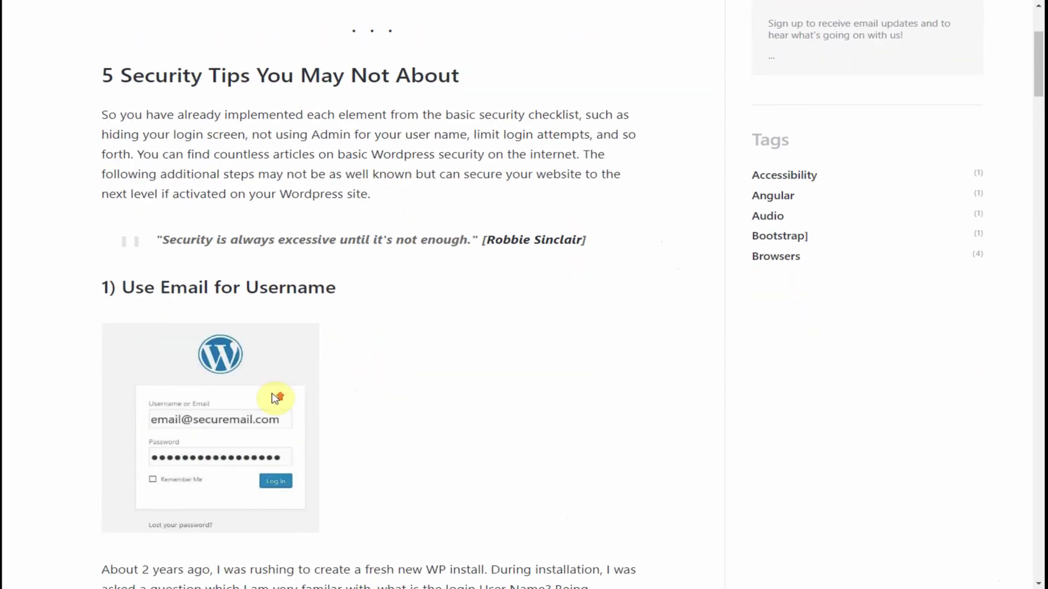
{"action": "scroll", "coordinate": [355, 563], "scroll_direction": "down", "scroll_amount": 20}
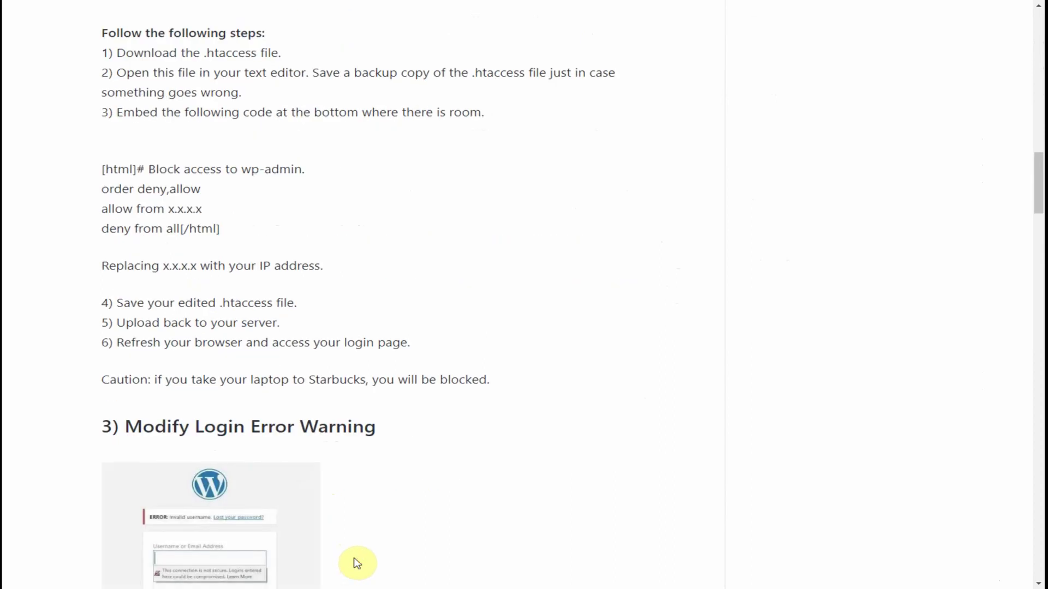
{"action": "scroll", "coordinate": [358, 562], "scroll_direction": "down", "scroll_amount": 20}
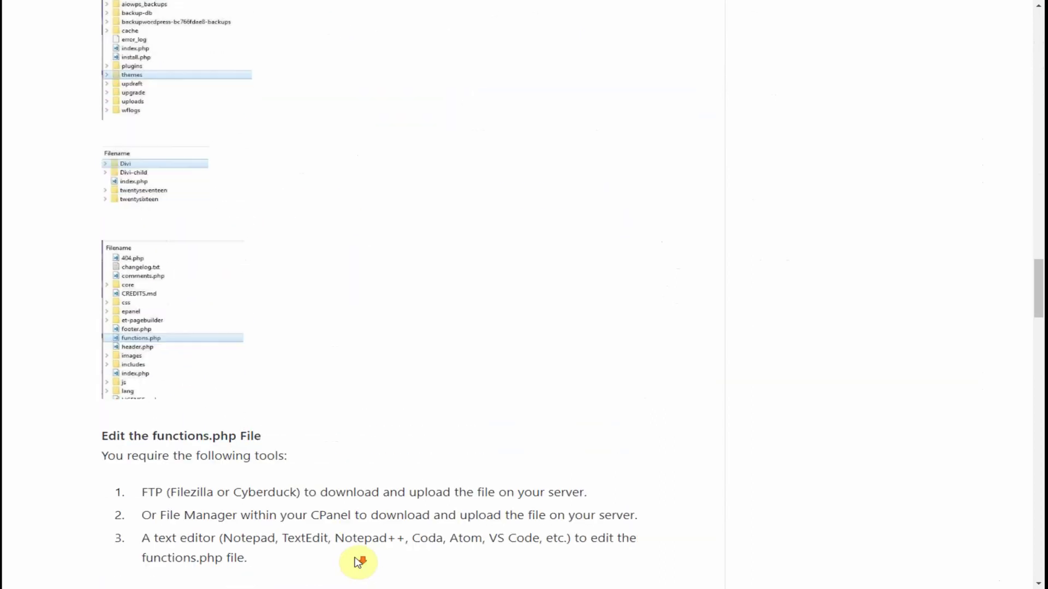
{"action": "scroll", "coordinate": [359, 556], "scroll_direction": "down", "scroll_amount": 20}
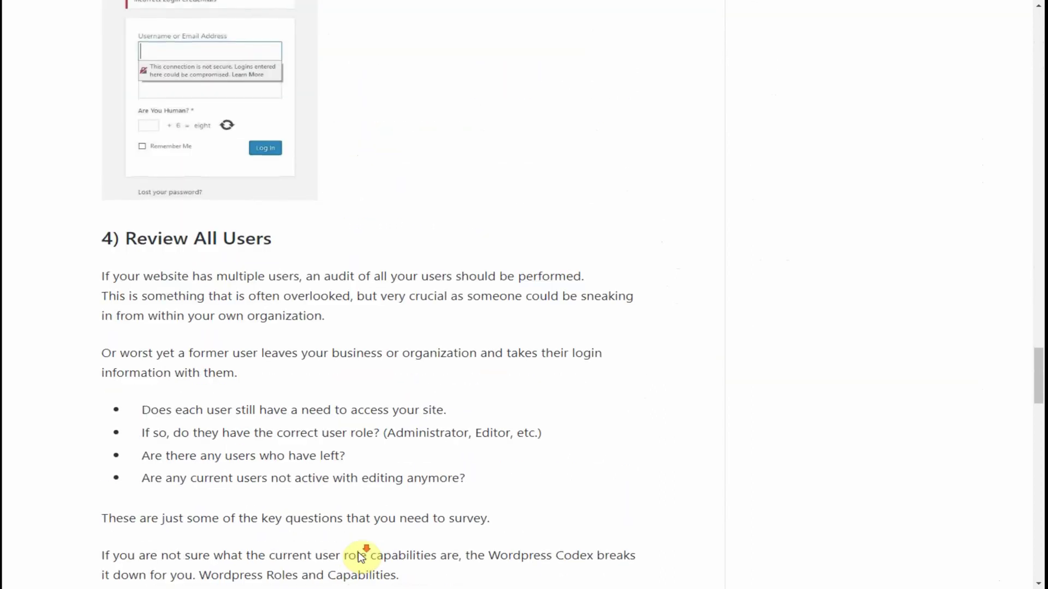
{"action": "scroll", "coordinate": [361, 555], "scroll_direction": "down", "scroll_amount": 9}
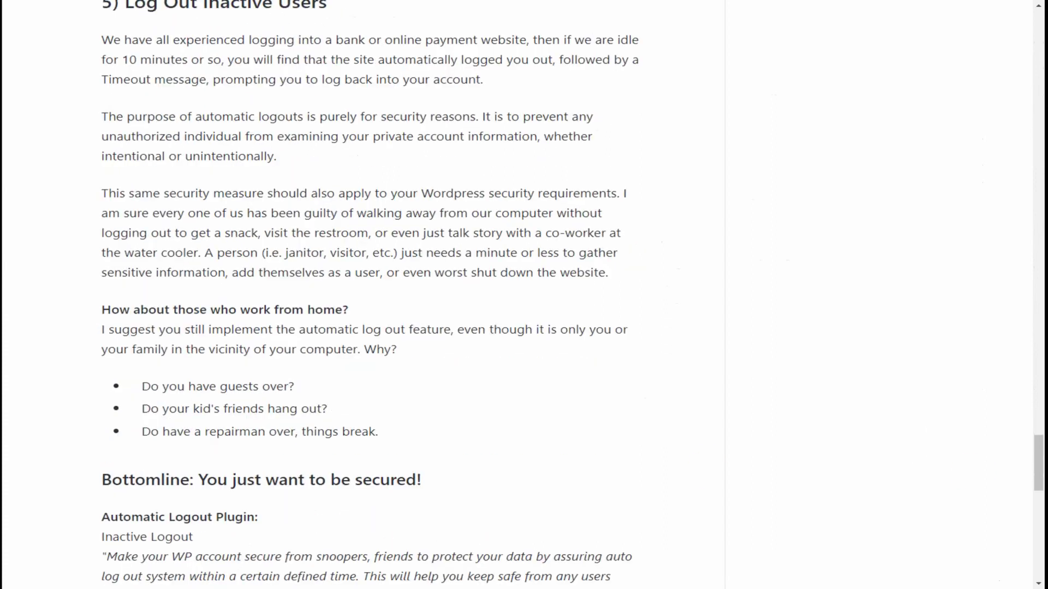
{"action": "left_click_drag", "start_coordinate": [1040, 473], "coordinate": [1024, 67]}
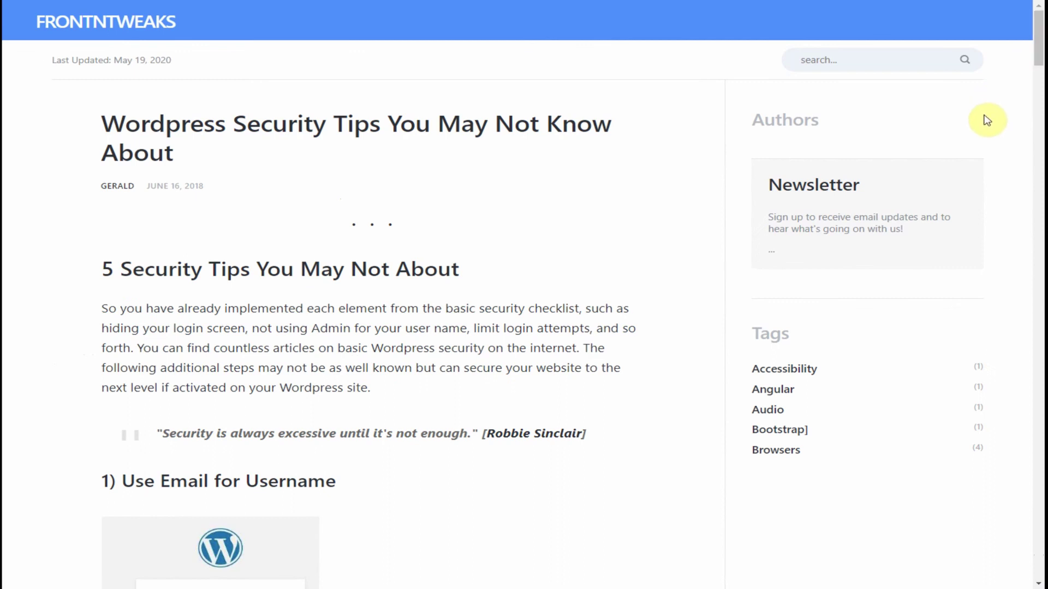